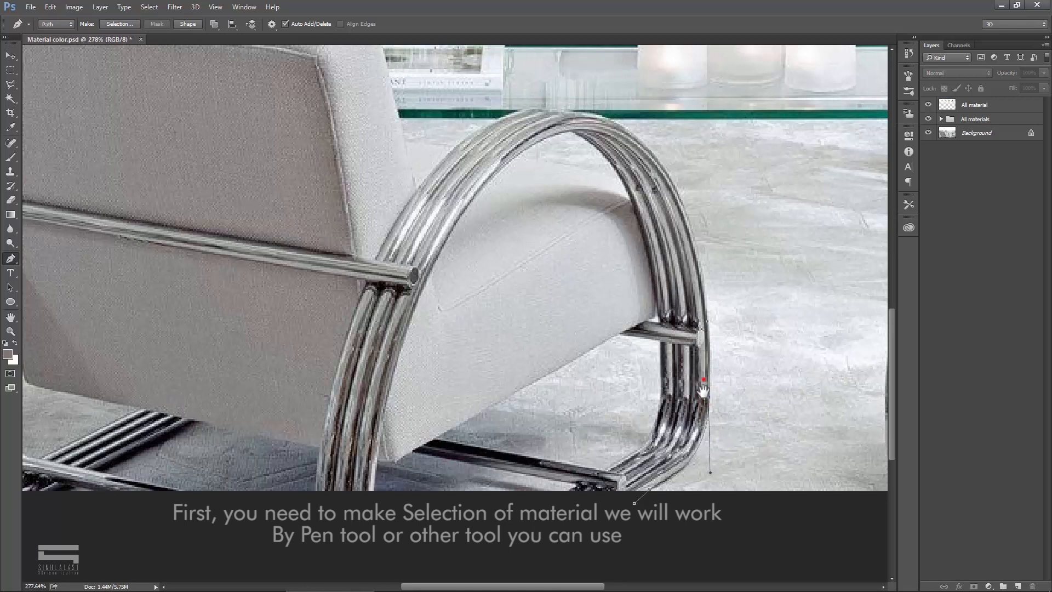
Trace the outer edge of the near chair's right chrome arch with a Pen path, over its crest to the back rail.
{"action": "left_click_drag", "start_coordinate": [674, 269], "coordinate": [703, 325]}
{"action": "left_click_drag", "start_coordinate": [537, 185], "coordinate": [460, 193]}
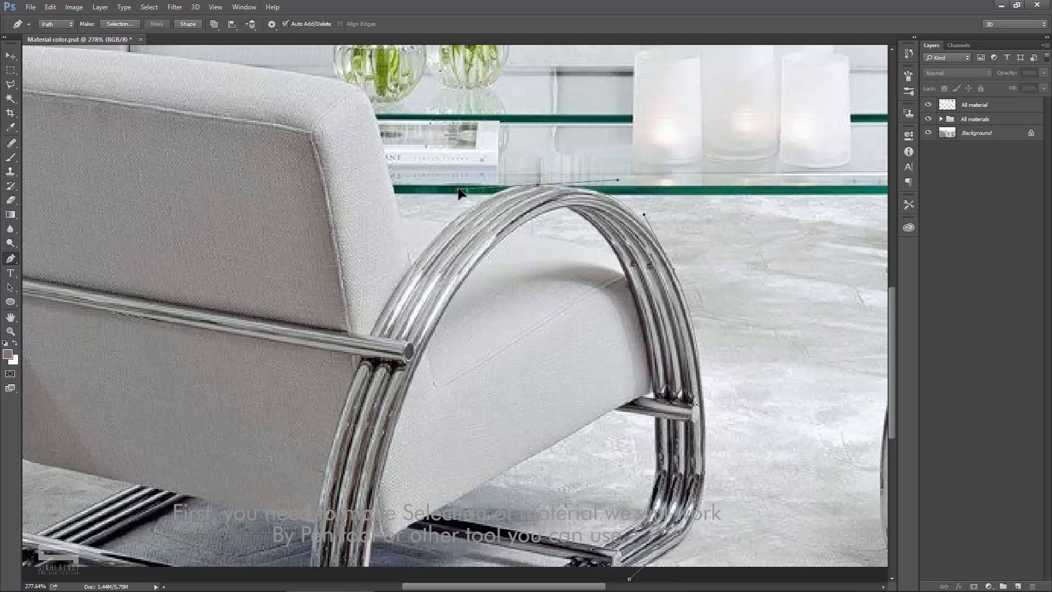
{"action": "left_click_drag", "start_coordinate": [370, 335], "coordinate": [323, 454]}
{"action": "scroll", "coordinate": [303, 278], "scroll_direction": "down", "scroll_amount": 3}
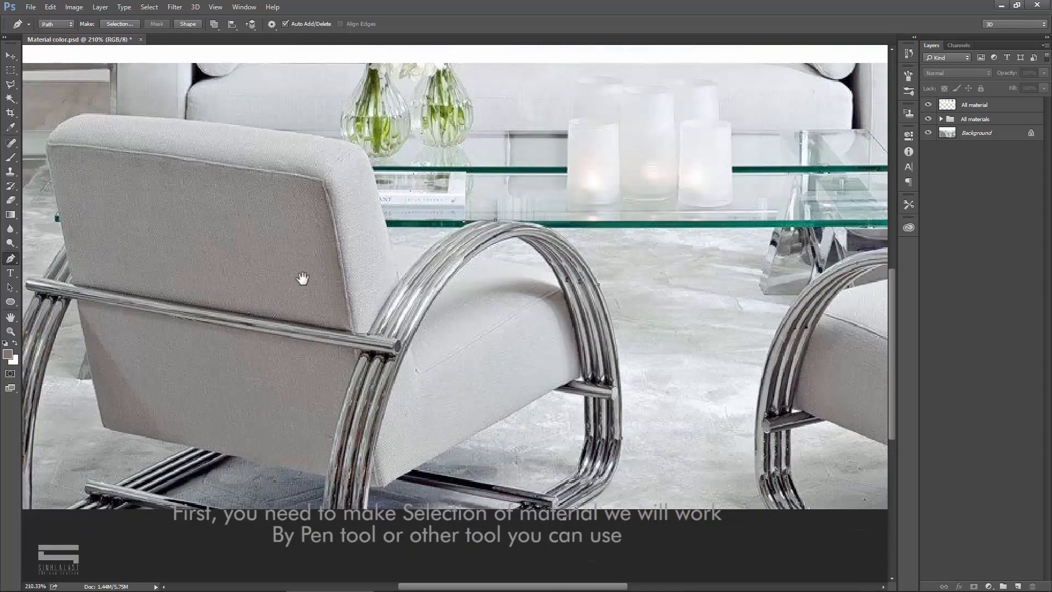
{"action": "scroll", "coordinate": [372, 342], "scroll_direction": "up", "scroll_amount": 1}
{"action": "left_click_drag", "start_coordinate": [372, 339], "coordinate": [320, 434]}
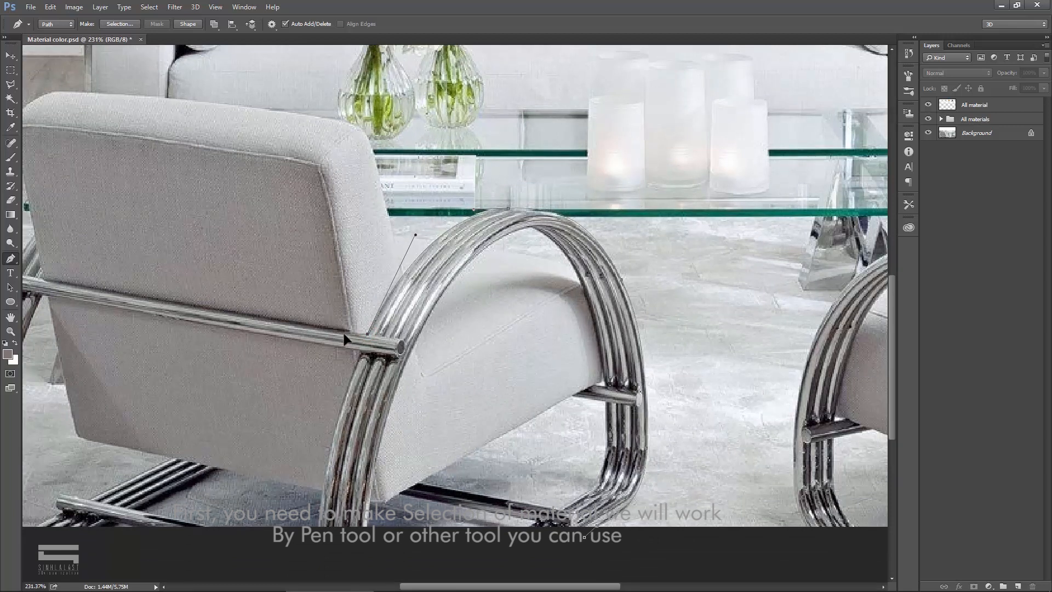
Continue the Pen path along the chair's back rail, over the left arch and around the rail's left end.
{"action": "left_click_drag", "start_coordinate": [294, 251], "coordinate": [614, 253]}
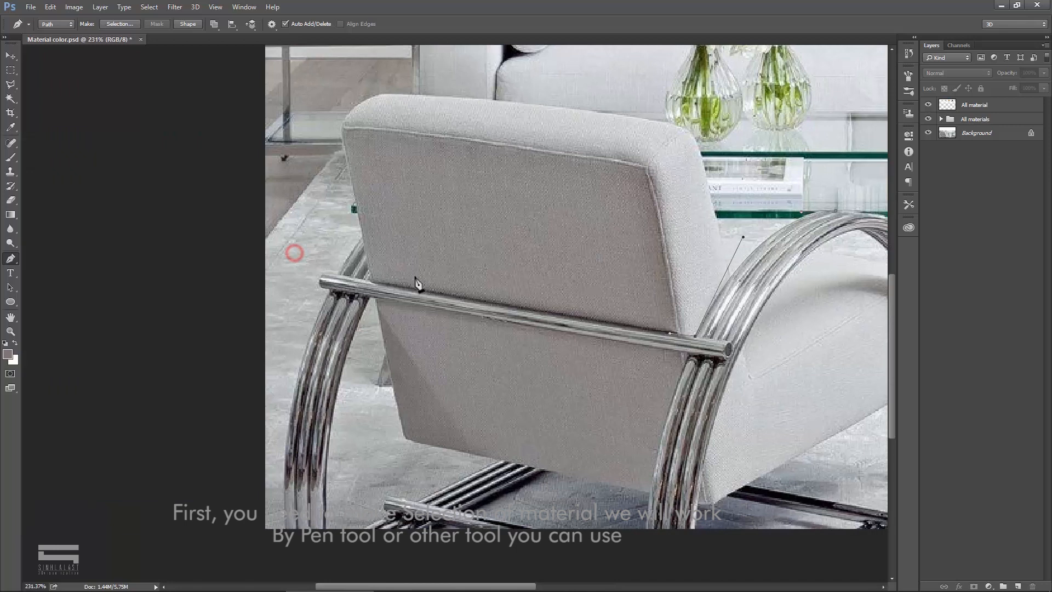
{"action": "scroll", "coordinate": [369, 285], "scroll_direction": "up", "scroll_amount": 3}
{"action": "scroll", "coordinate": [372, 289], "scroll_direction": "down", "scroll_amount": 3}
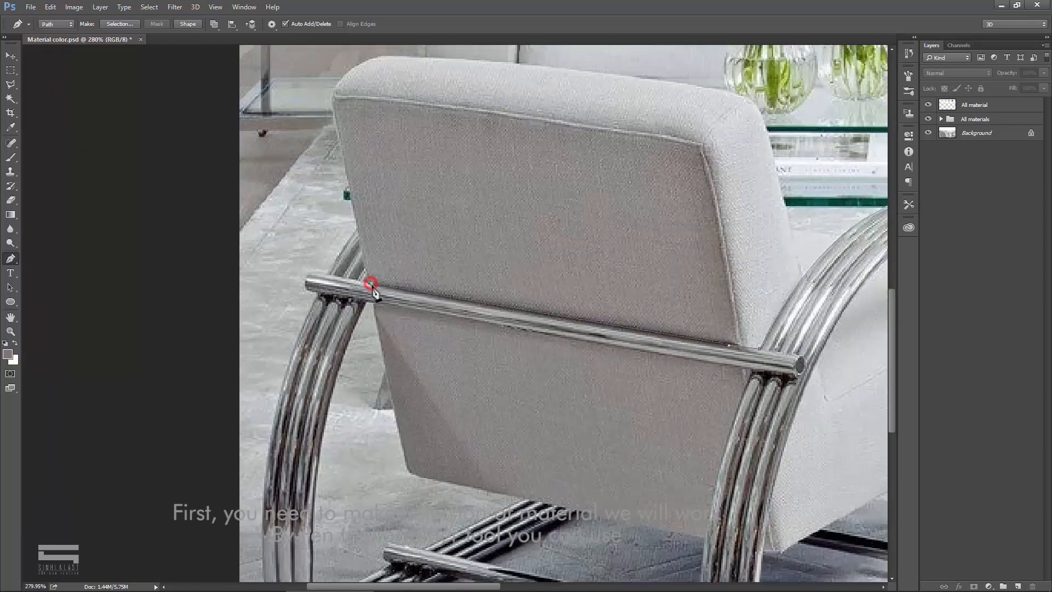
{"action": "left_click", "coordinate": [362, 242]}
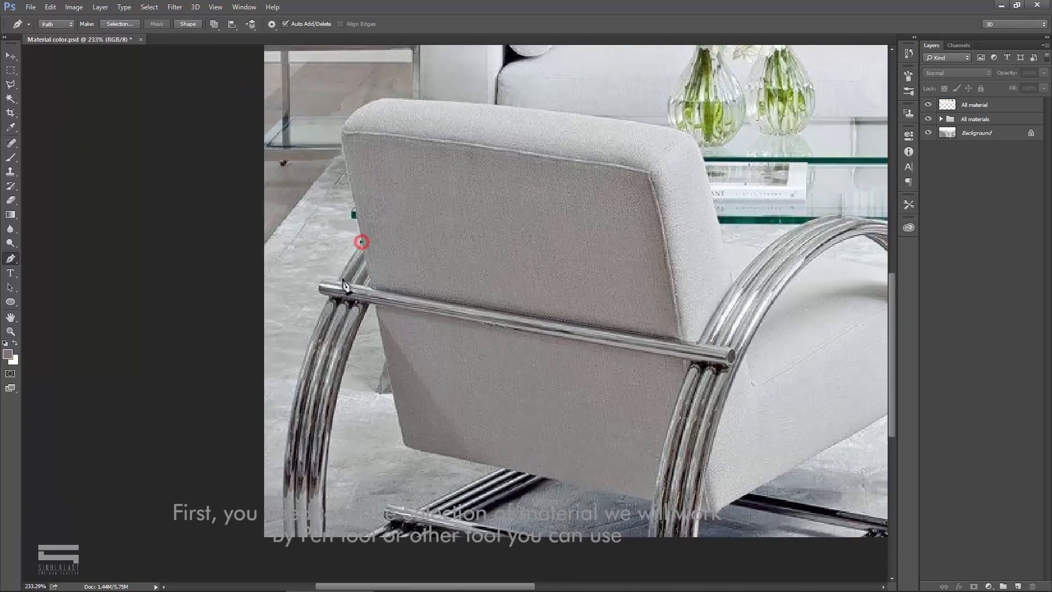
{"action": "left_click_drag", "start_coordinate": [337, 280], "coordinate": [326, 280]}
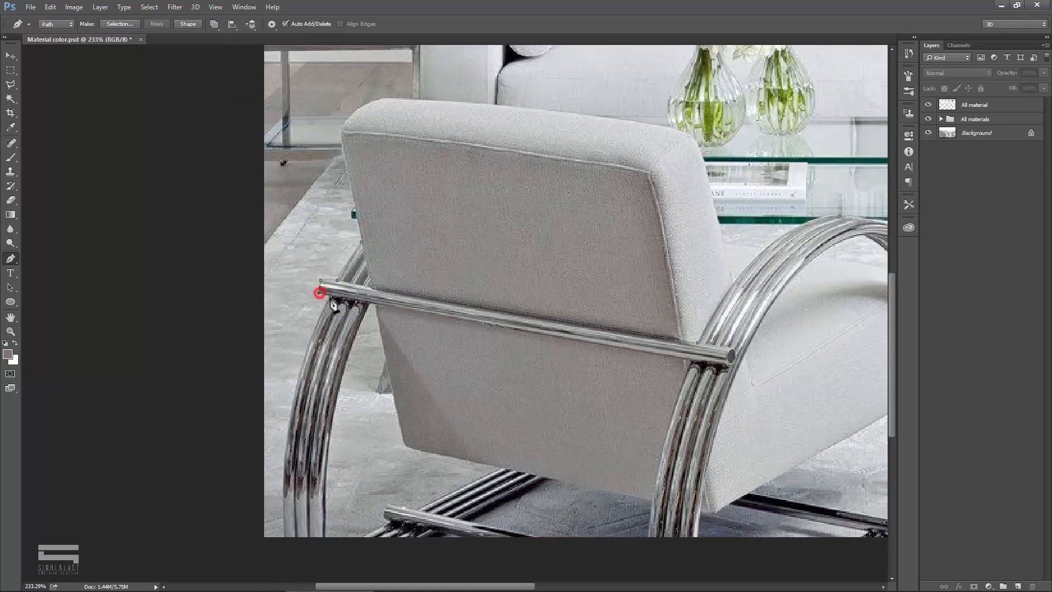
Extend the Pen path below the image's lower edge and close it at its starting point.
{"action": "scroll", "coordinate": [453, 363], "scroll_direction": "down", "scroll_amount": 4}
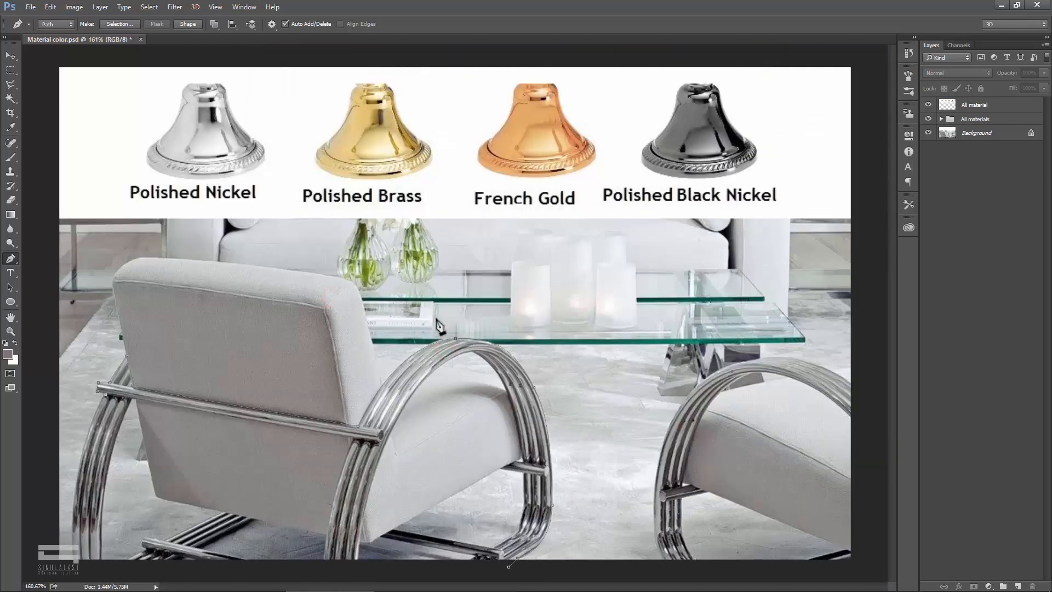
{"action": "scroll", "coordinate": [436, 329], "scroll_direction": "down", "scroll_amount": 1}
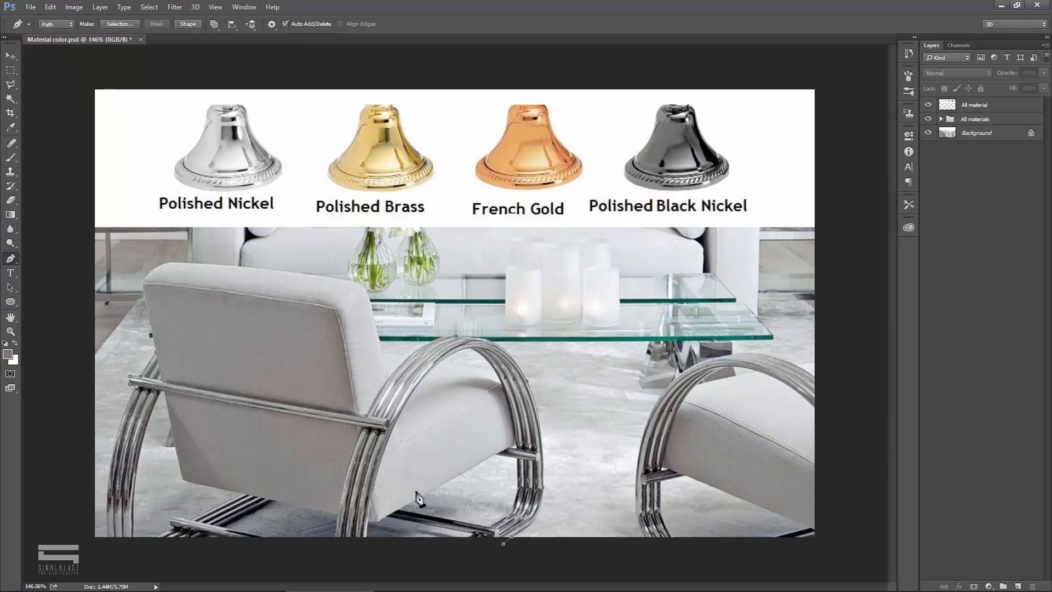
{"action": "left_click_drag", "start_coordinate": [108, 539], "coordinate": [184, 554]}
{"action": "left_click", "coordinate": [503, 544]}
Convert the closed chair frame path into a new anti-aliased selection.
{"action": "right_click", "coordinate": [505, 493]}
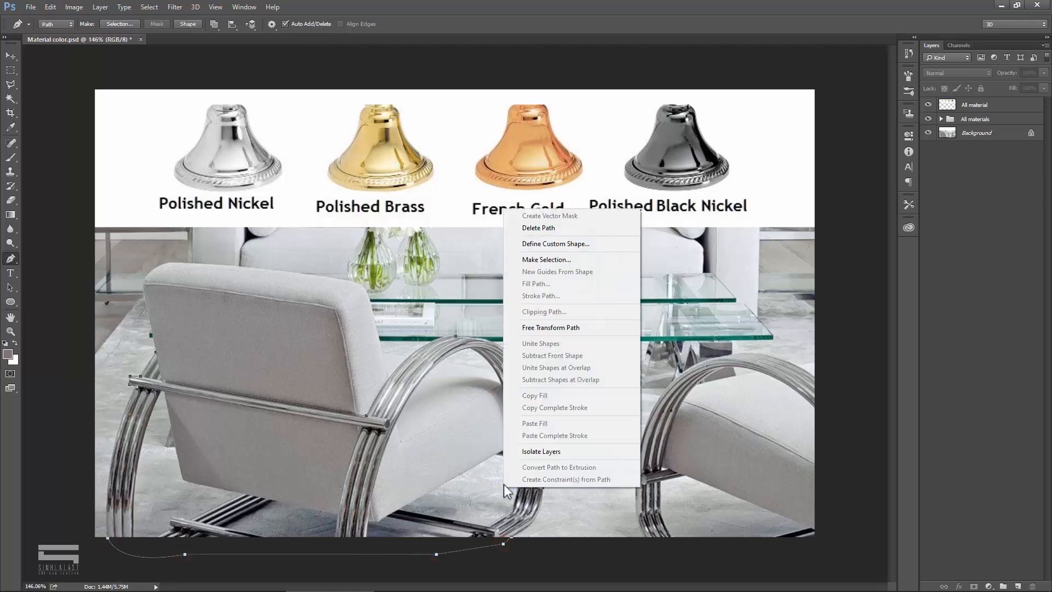
{"action": "left_click", "coordinate": [573, 261]}
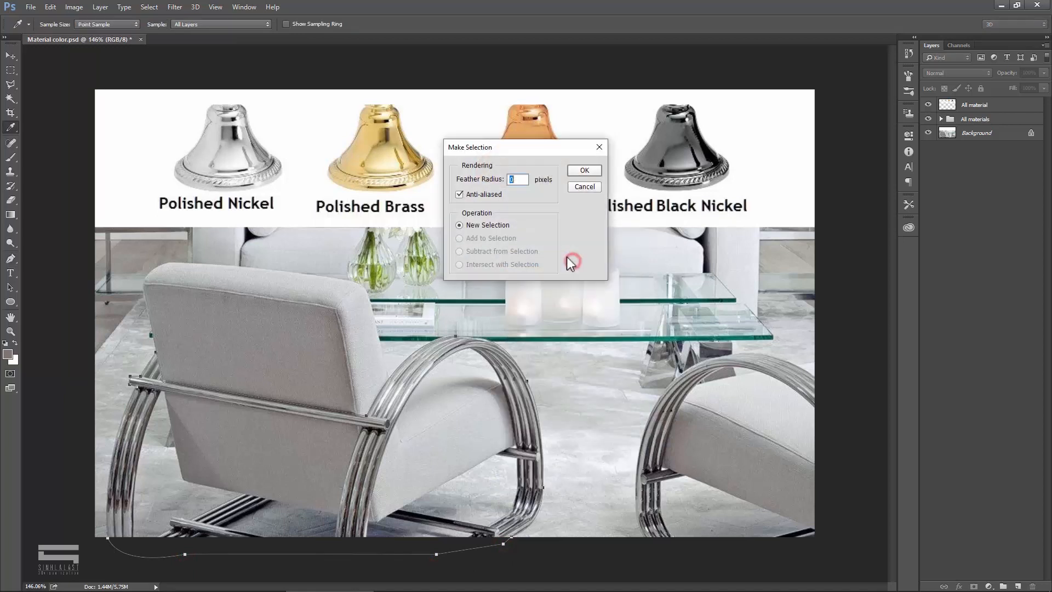
{"action": "left_click_drag", "start_coordinate": [518, 179], "coordinate": [458, 182]}
{"action": "left_click", "coordinate": [593, 170]}
Load the saved Chair selection channel of Material color.psd as a new selection.
{"action": "scroll", "coordinate": [436, 376], "scroll_direction": "down", "scroll_amount": 3}
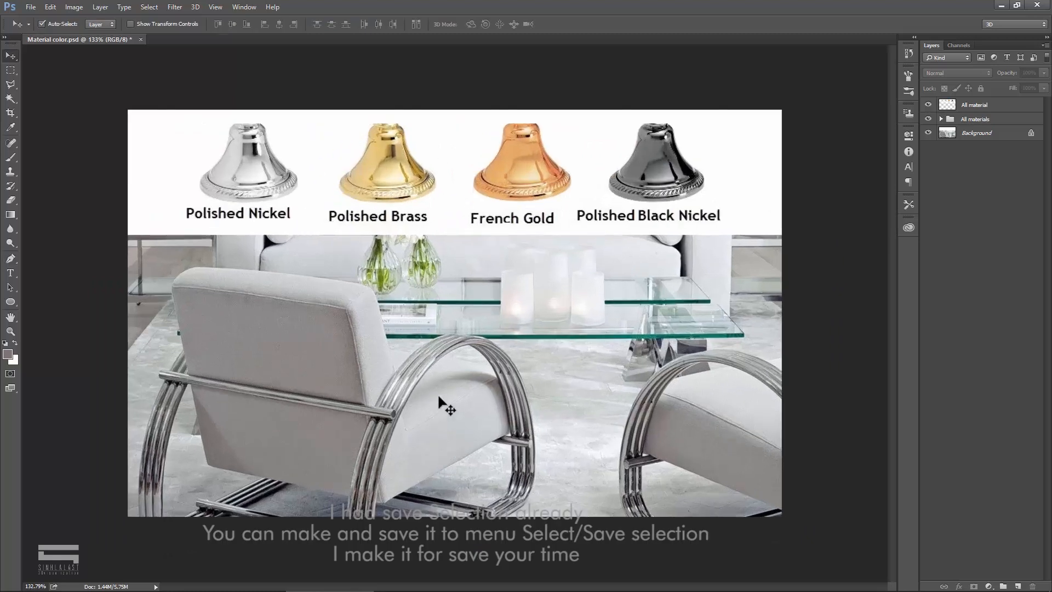
{"action": "scroll", "coordinate": [429, 405], "scroll_direction": "down", "scroll_amount": 2}
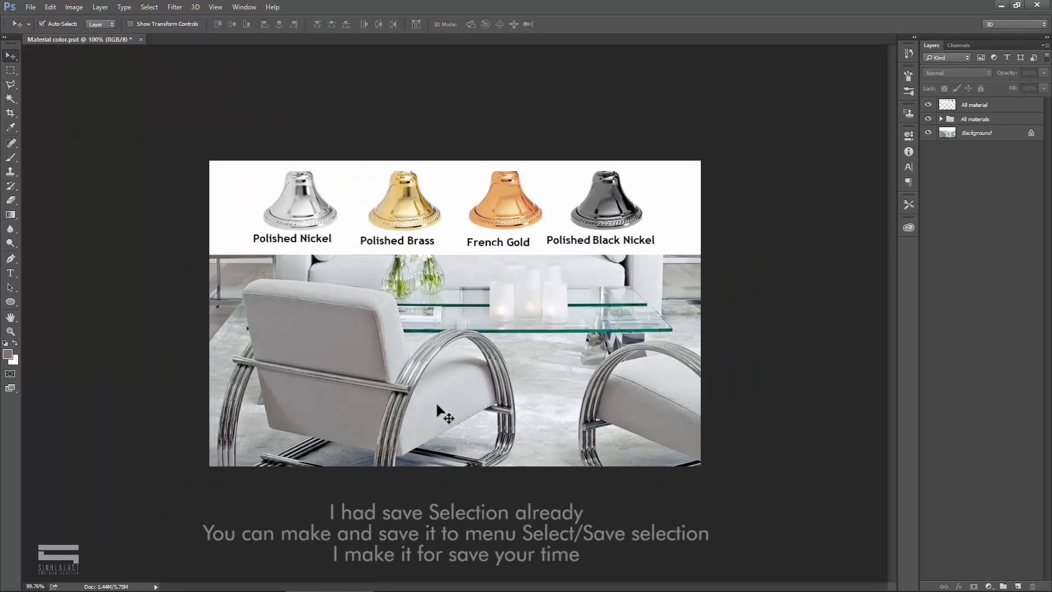
{"action": "left_click", "coordinate": [172, 6]}
{"action": "mouse_move", "coordinate": [149, 6]}
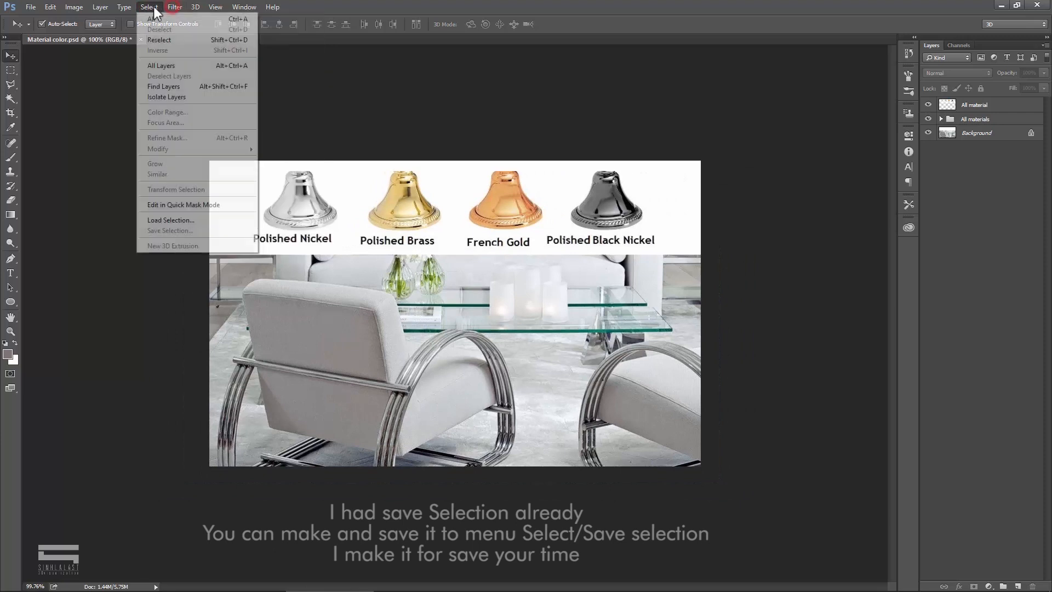
{"action": "left_click", "coordinate": [176, 220]}
{"action": "left_click", "coordinate": [502, 189]}
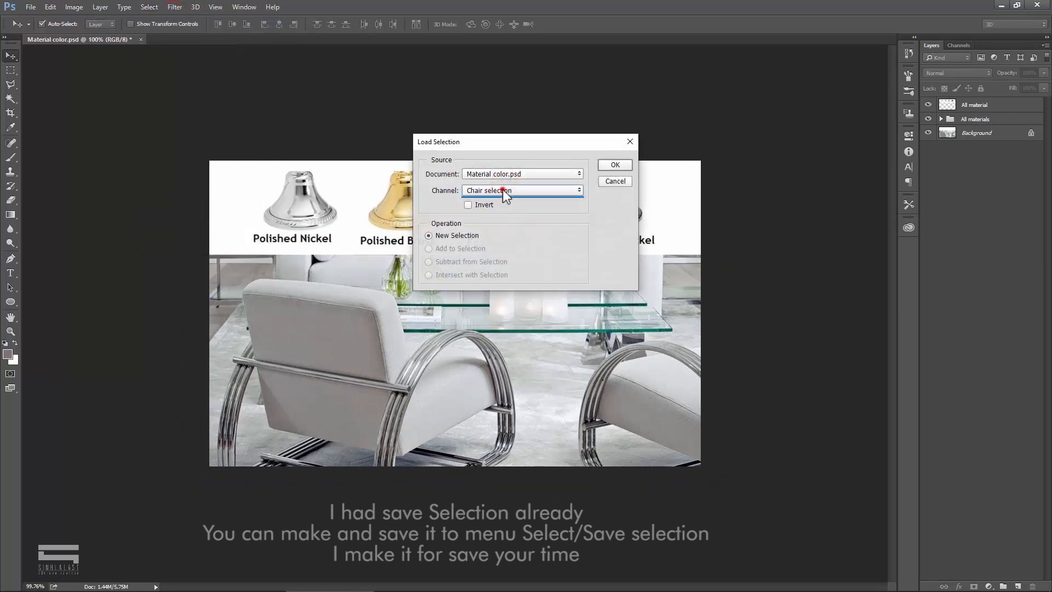
{"action": "left_click", "coordinate": [498, 202]}
{"action": "left_click", "coordinate": [614, 164]}
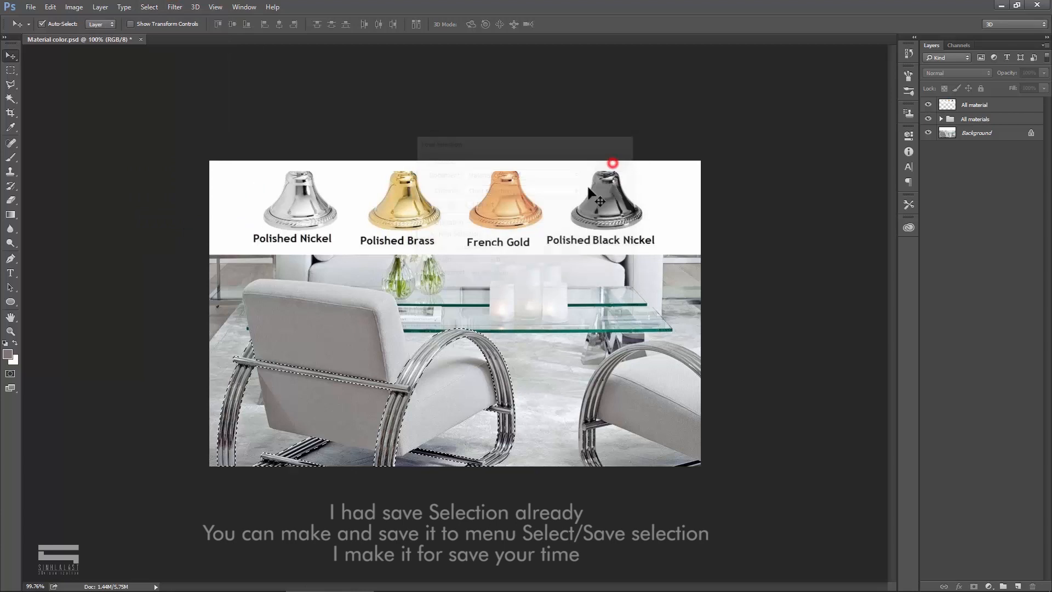
{"action": "scroll", "coordinate": [390, 410], "scroll_direction": "up", "scroll_amount": 1}
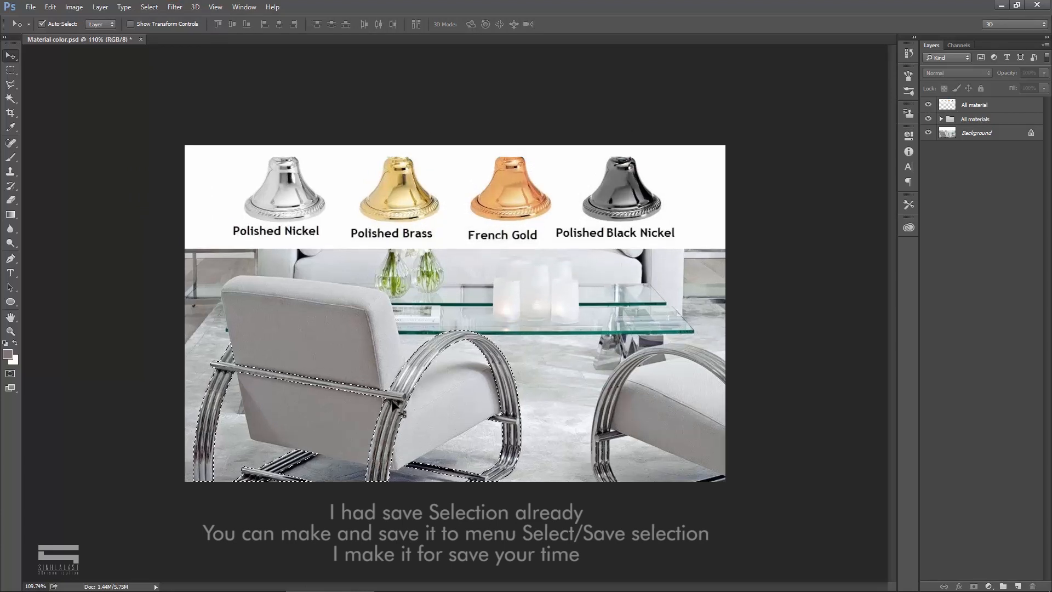
{"action": "scroll", "coordinate": [392, 411], "scroll_direction": "down", "scroll_amount": 1}
Add a Solid Color fill layer above the Background for the selected chair frame, using colour #c76f11.
{"action": "left_click", "coordinate": [965, 129]}
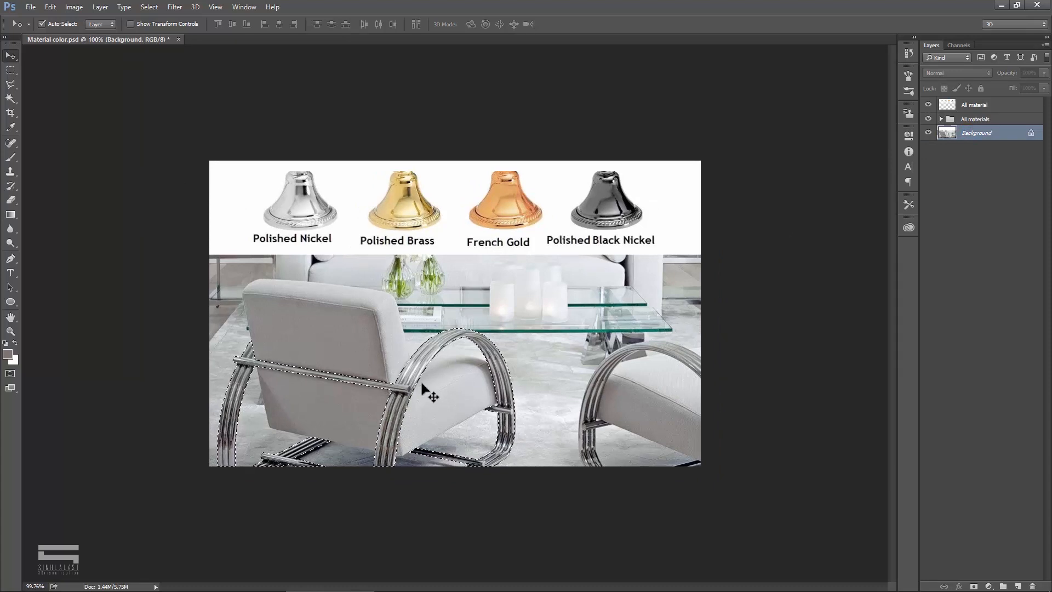
{"action": "scroll", "coordinate": [425, 384], "scroll_direction": "up", "scroll_amount": 1}
{"action": "scroll", "coordinate": [441, 387], "scroll_direction": "up", "scroll_amount": 1}
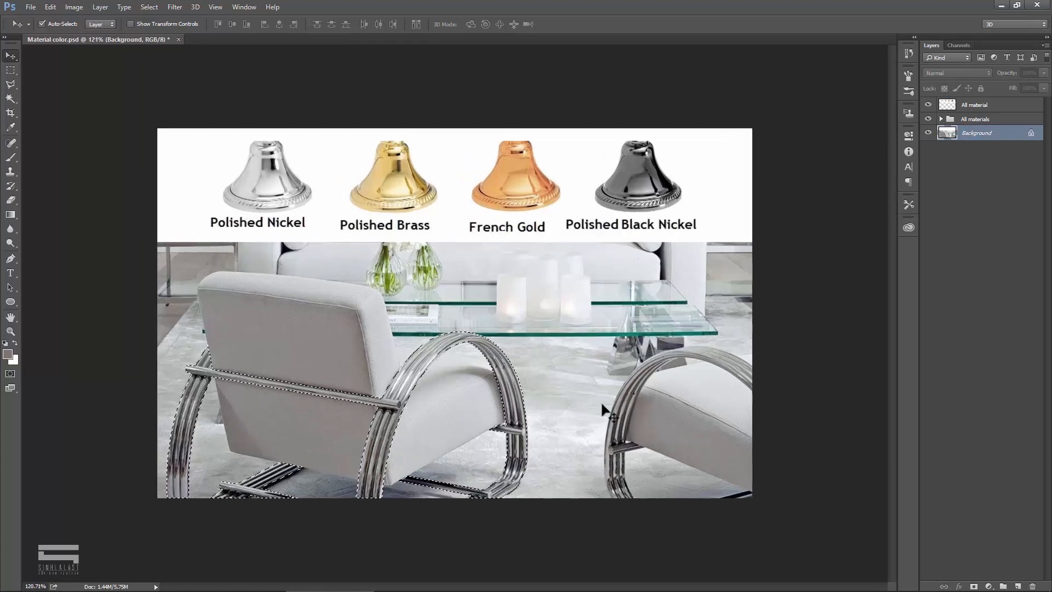
{"action": "left_click", "coordinate": [989, 586]}
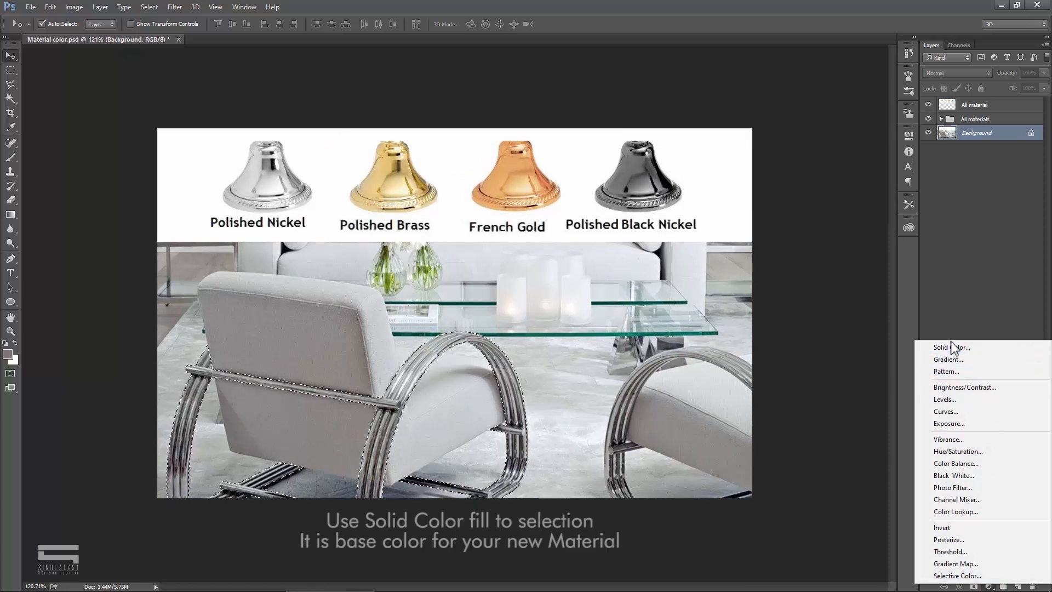
{"action": "left_click", "coordinate": [973, 346]}
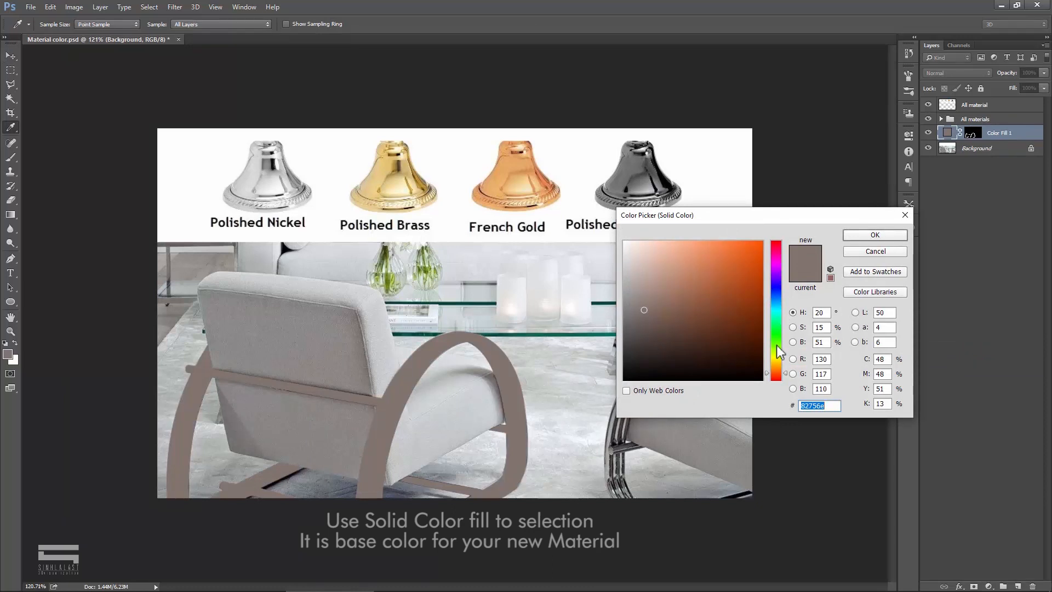
{"action": "left_click_drag", "start_coordinate": [778, 373], "coordinate": [780, 368]}
{"action": "mouse_move", "coordinate": [755, 315]}
{"action": "left_mouse_down"}
{"action": "mouse_move", "coordinate": [768, 265]}
{"action": "mouse_move", "coordinate": [751, 272]}
{"action": "left_mouse_up"}
{"action": "left_click_drag", "start_coordinate": [786, 368], "coordinate": [786, 370]}
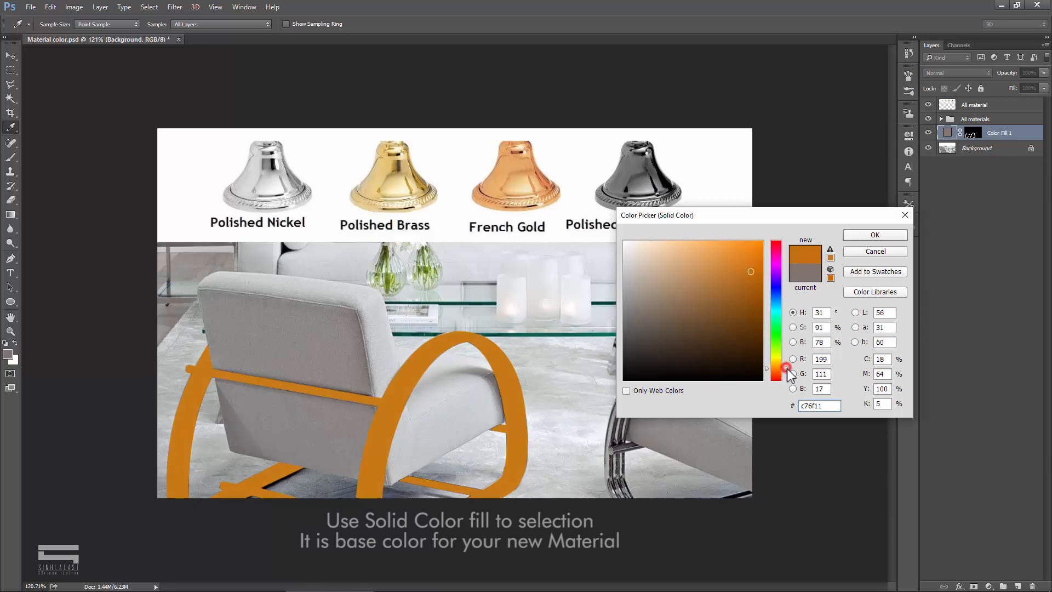
{"action": "left_click", "coordinate": [866, 233]}
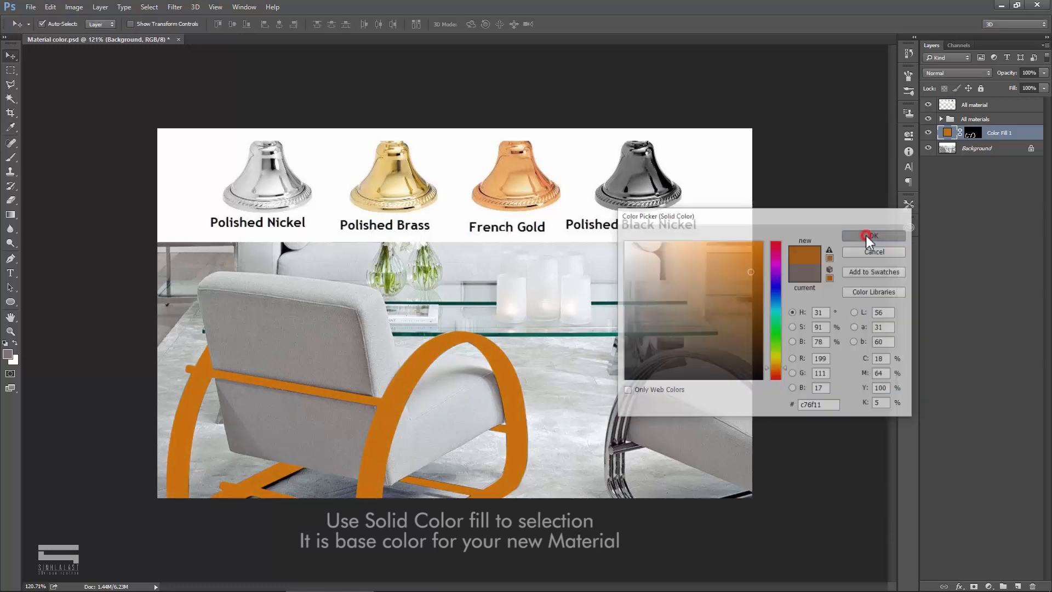
Cycle the colour fill layer through the blend modes from Dissolve to Soft Light to compare their effect on the frame.
{"action": "left_click", "coordinate": [959, 73]}
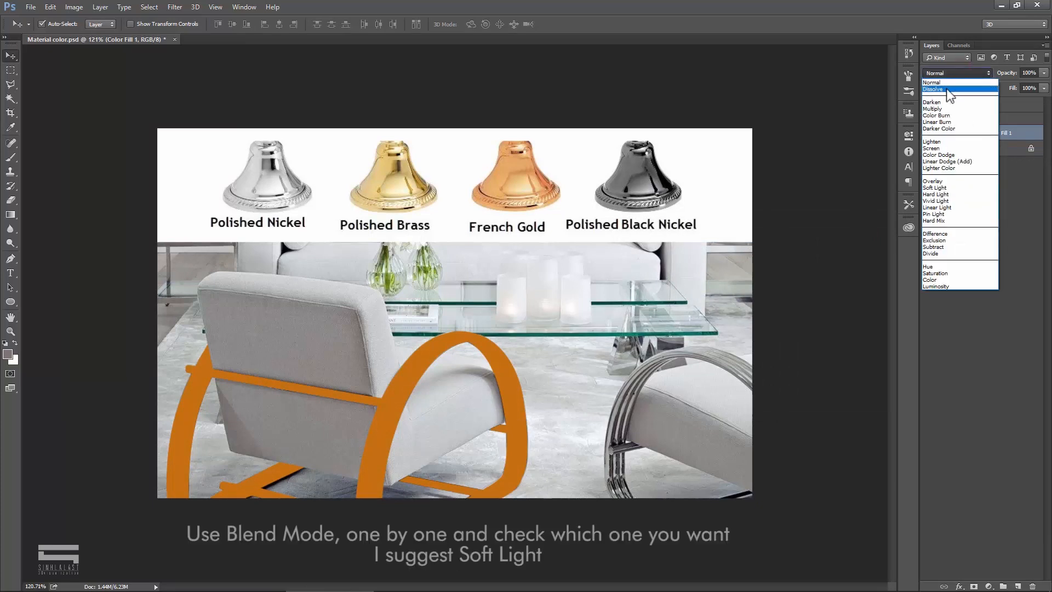
{"action": "left_click", "coordinate": [947, 88]}
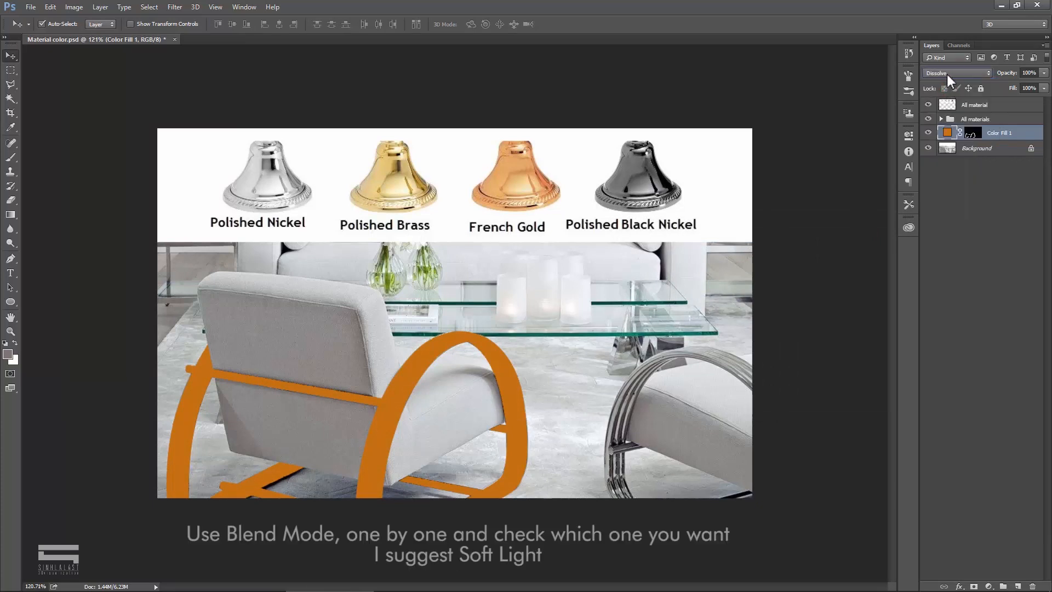
{"action": "key", "text": "Down"}
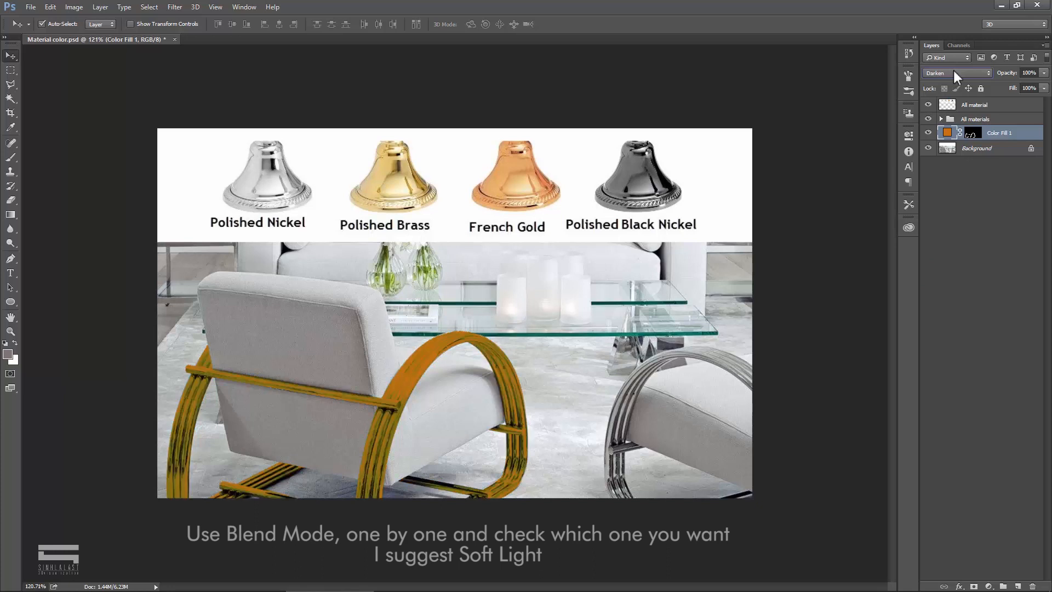
{"action": "key", "text": "Down"}
{"action": "key", "text": "Down"}
{"action": "key", "text": "Down"}
{"action": "key", "text": "Down"}
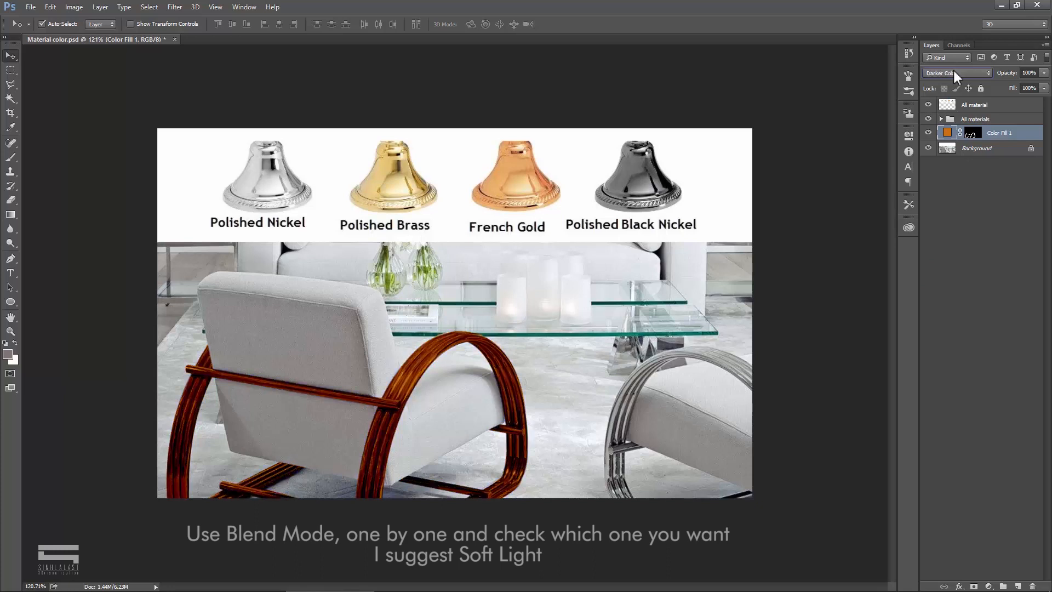
{"action": "key", "text": "Down"}
{"action": "key", "text": "Down"}
{"action": "key", "text": "Down"}
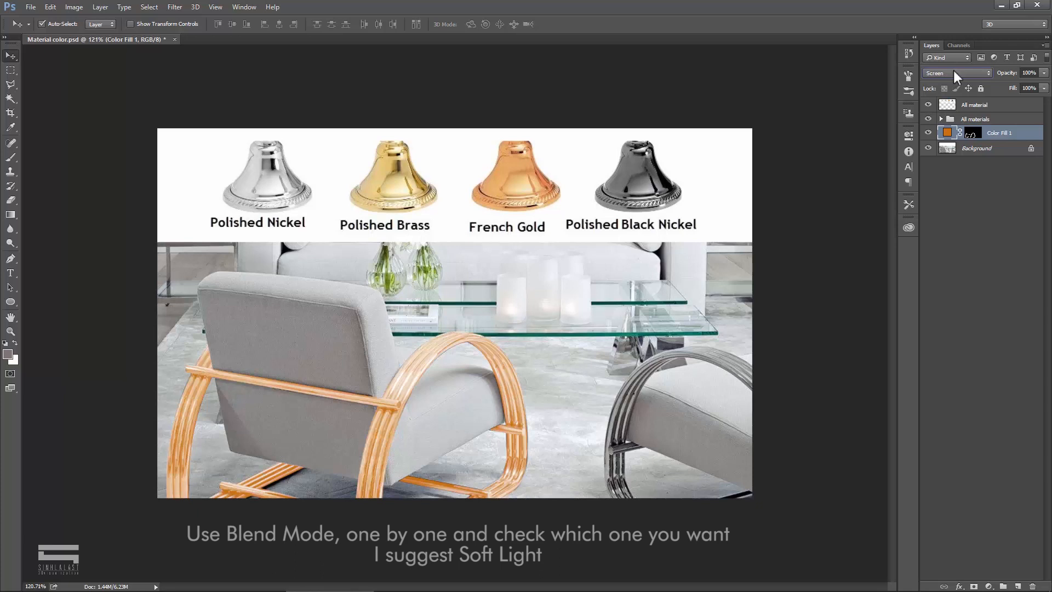
{"action": "key", "text": "Down"}
{"action": "key", "text": "Down"}
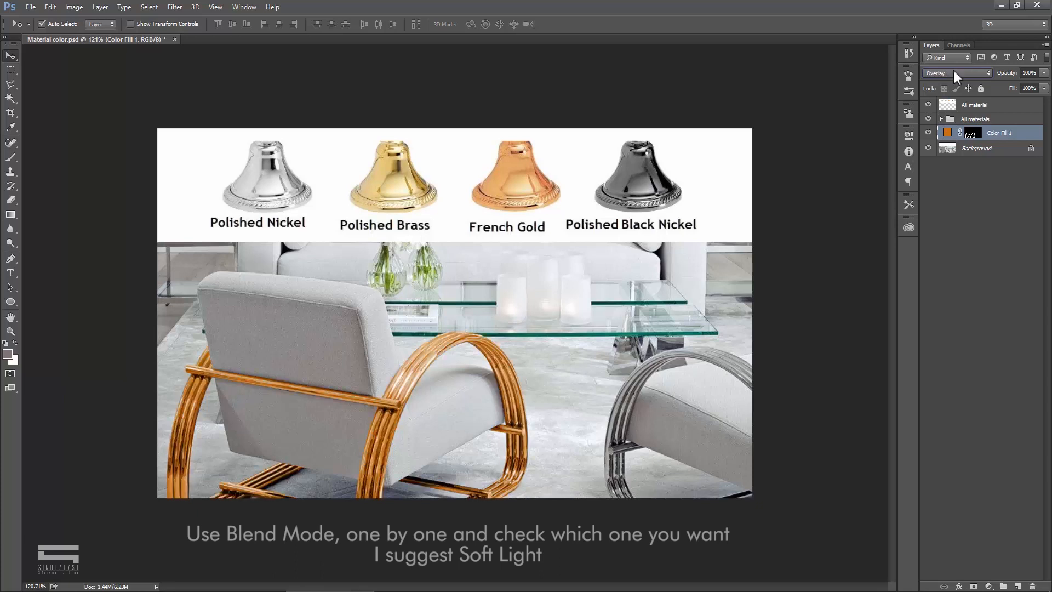
{"action": "key", "text": "Down"}
{"action": "key", "text": "Up"}
Set the colour fill layer's blend mode to Soft Light.
{"action": "left_click", "coordinate": [954, 73]}
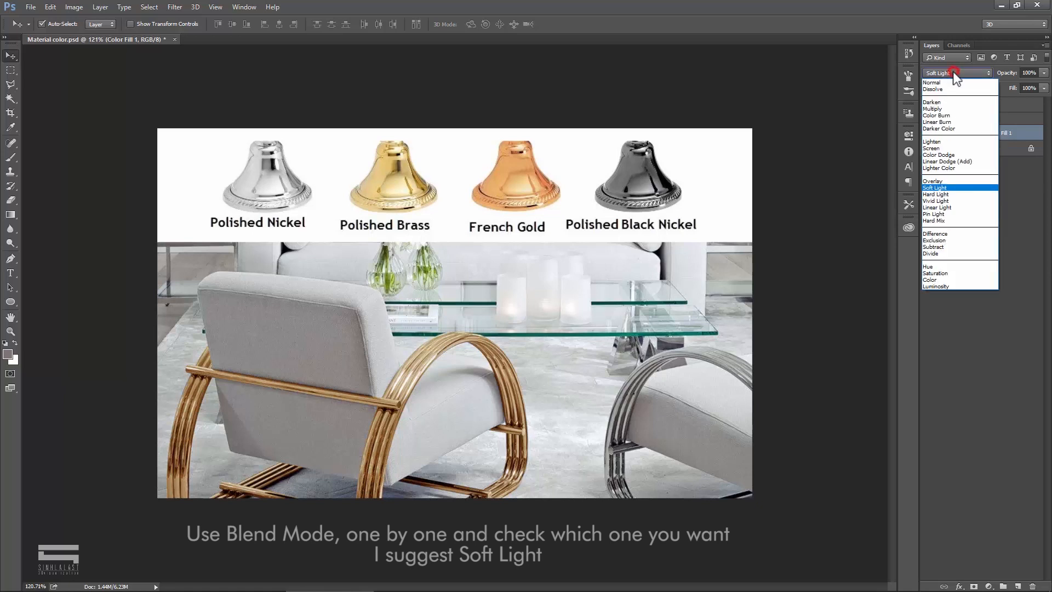
{"action": "left_click", "coordinate": [952, 188]}
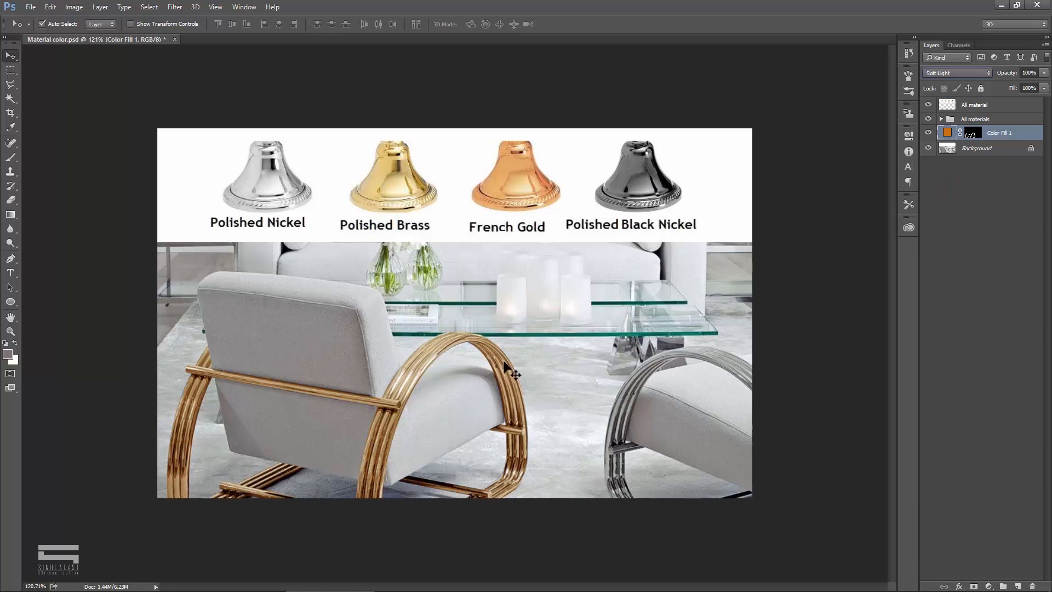
{"action": "left_click", "coordinate": [415, 372]}
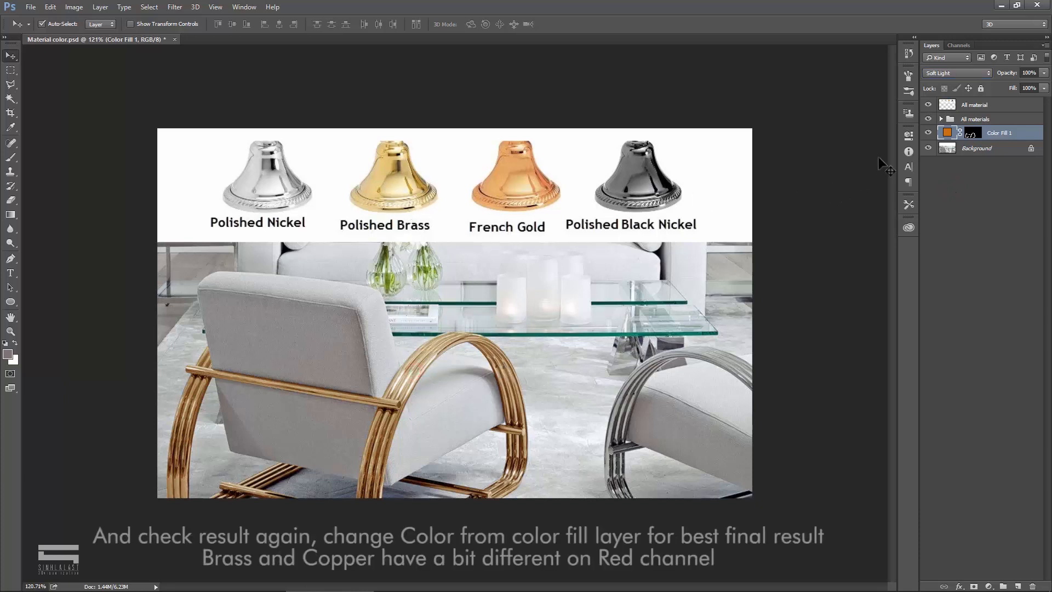
Try brass tones for the colour fill layer: #c79211, and a colour sampled from the Polished Brass bell brightened to #e6a927.
{"action": "double_click", "coordinate": [948, 133]}
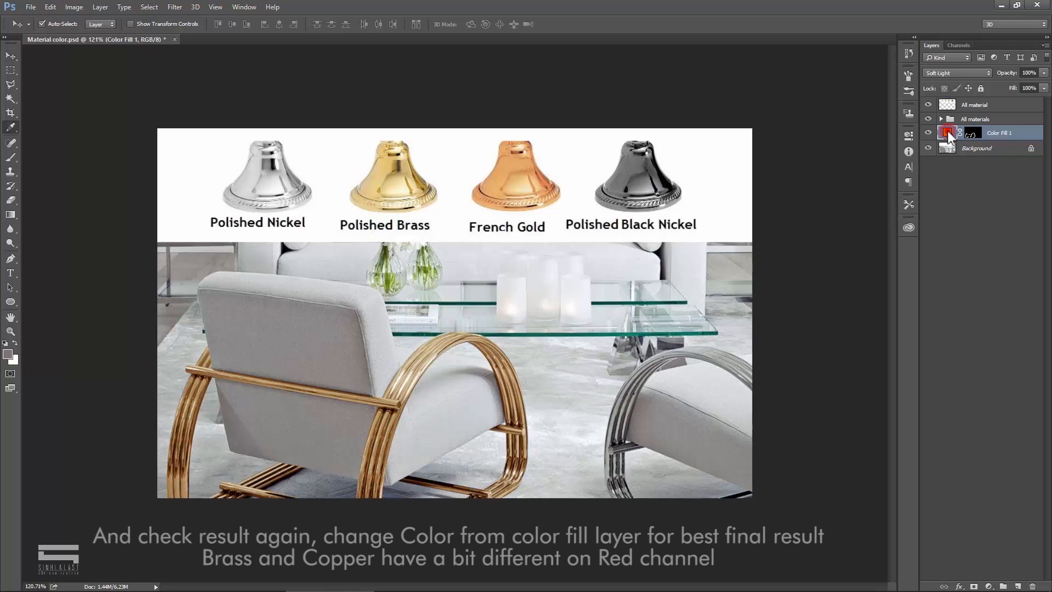
{"action": "left_click_drag", "start_coordinate": [786, 376], "coordinate": [789, 371]}
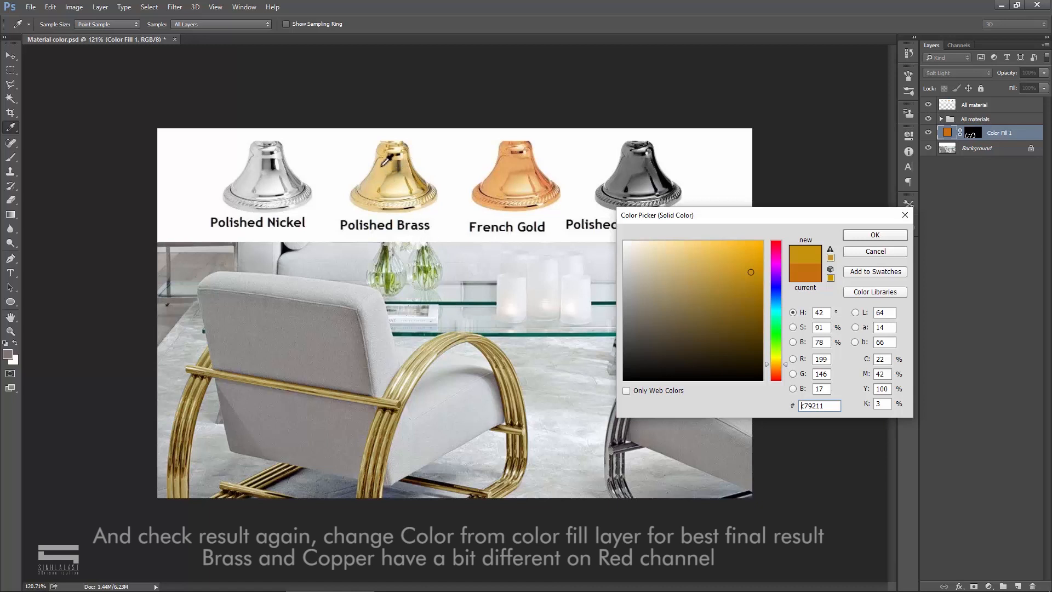
{"action": "left_click", "coordinate": [384, 163]}
{"action": "mouse_move", "coordinate": [723, 268]}
{"action": "left_mouse_down"}
{"action": "mouse_move", "coordinate": [721, 250]}
{"action": "mouse_move", "coordinate": [740, 255]}
{"action": "left_mouse_up"}
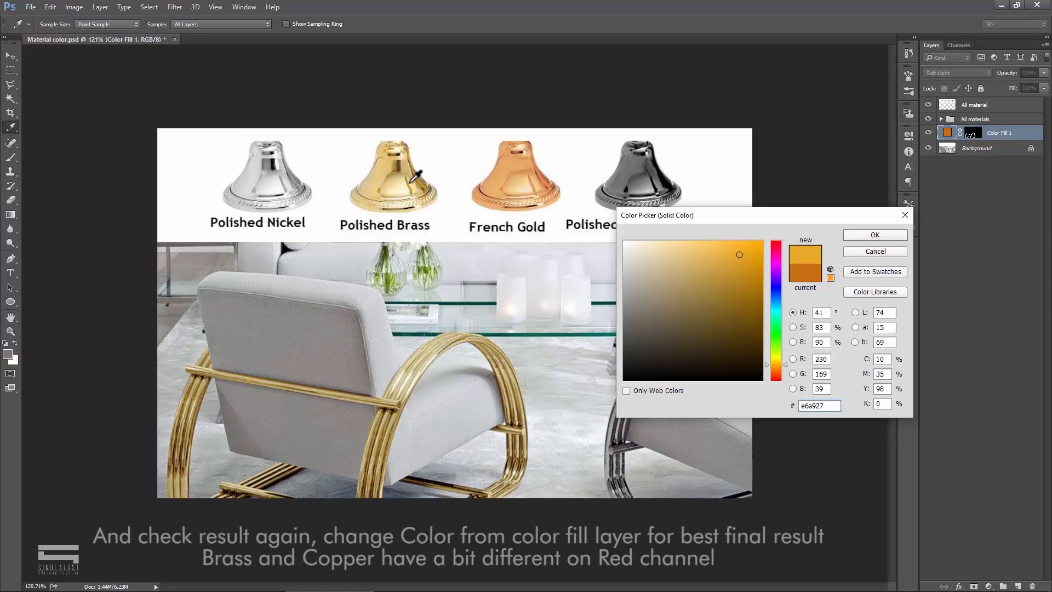
Sample the French Gold bell as the fill colour and try the copper tones #e38114 and #e36e0f.
{"action": "left_click", "coordinate": [514, 165]}
{"action": "left_click_drag", "start_coordinate": [714, 264], "coordinate": [751, 256]}
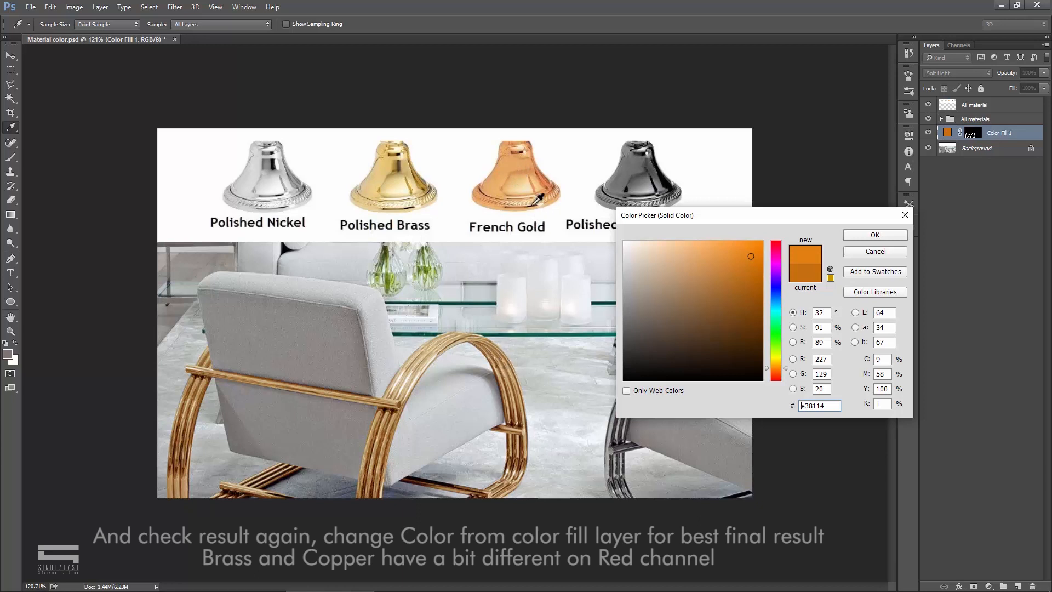
{"action": "left_click", "coordinate": [508, 181]}
{"action": "left_click_drag", "start_coordinate": [786, 368], "coordinate": [788, 371]}
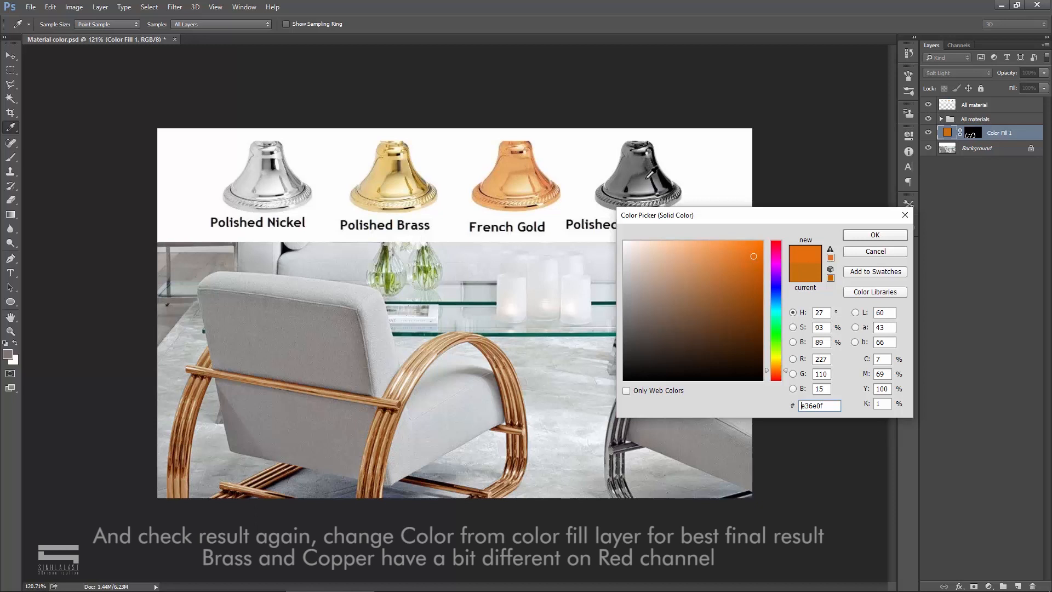
Try near-black #000002 from the Polished Black Nickel bell, and French Gold tones #db780a and #db680a, as the fill colour.
{"action": "left_click", "coordinate": [657, 181]}
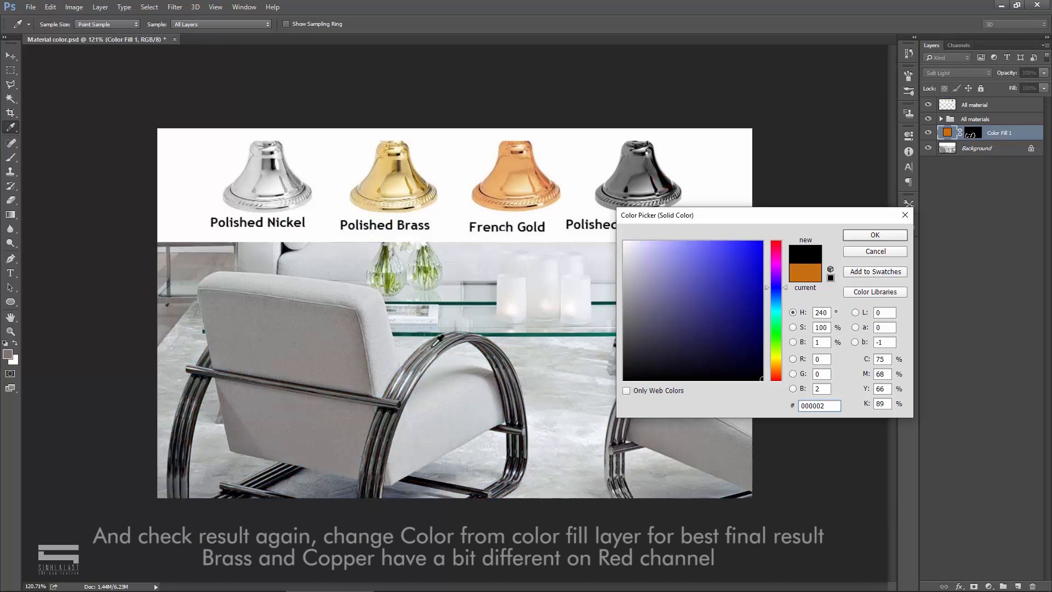
{"action": "left_click_drag", "start_coordinate": [694, 359], "coordinate": [627, 379]}
{"action": "mouse_move", "coordinate": [504, 170]}
{"action": "left_mouse_down"}
{"action": "mouse_move", "coordinate": [495, 186]}
{"action": "mouse_move", "coordinate": [526, 164]}
{"action": "mouse_move", "coordinate": [517, 163]}
{"action": "left_mouse_up"}
{"action": "left_click_drag", "start_coordinate": [741, 257], "coordinate": [756, 261]}
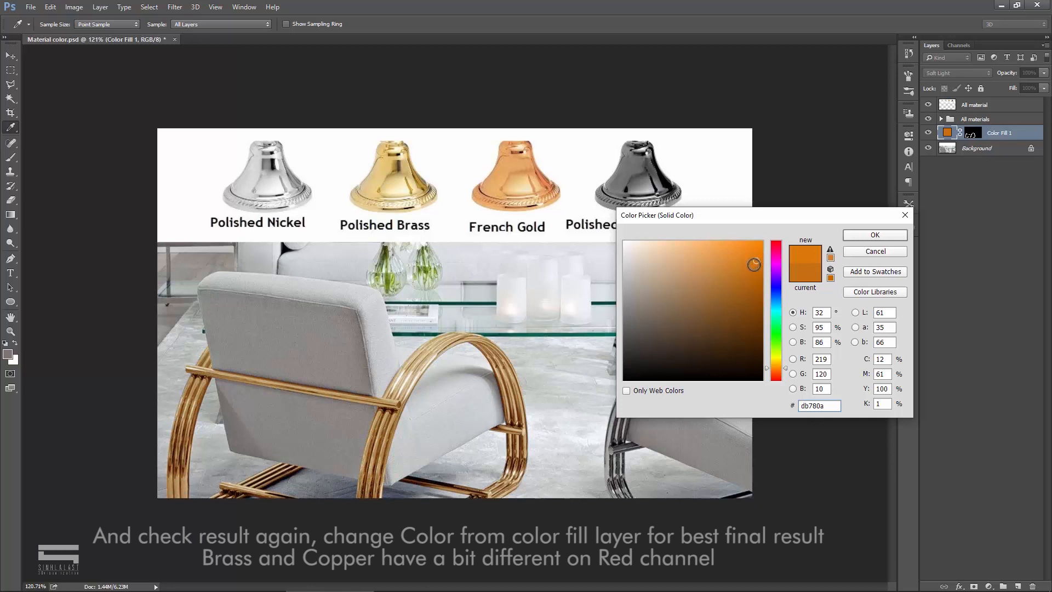
{"action": "left_click_drag", "start_coordinate": [789, 373], "coordinate": [789, 375]}
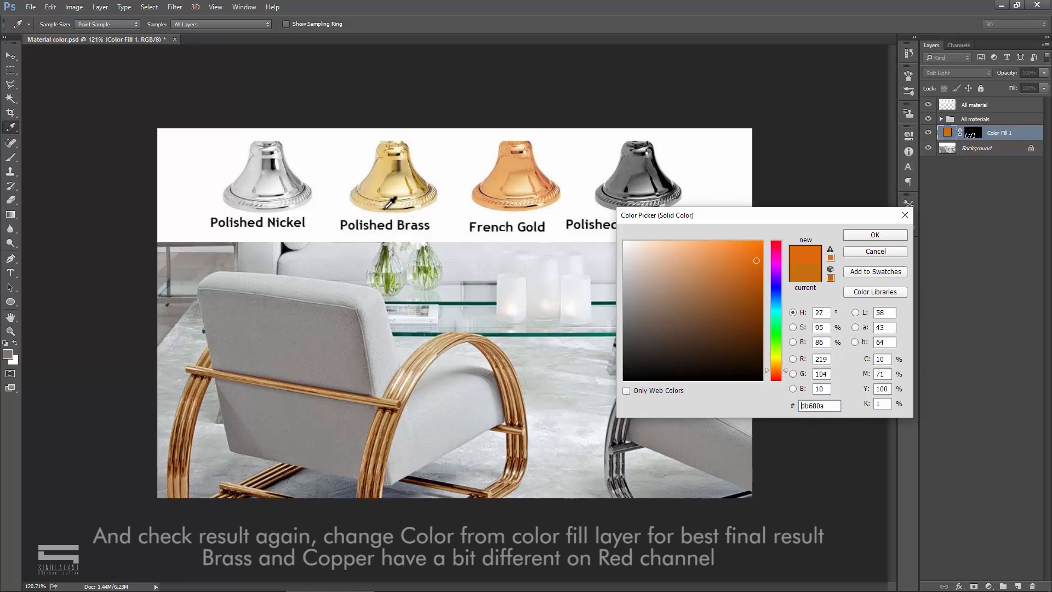
Sample the Polished Brass bell and set the layer's fill colour to the more saturated brass tone #e4a513.
{"action": "left_click", "coordinate": [381, 166]}
{"action": "left_click", "coordinate": [380, 173]}
{"action": "left_click_drag", "start_coordinate": [743, 272], "coordinate": [752, 256]}
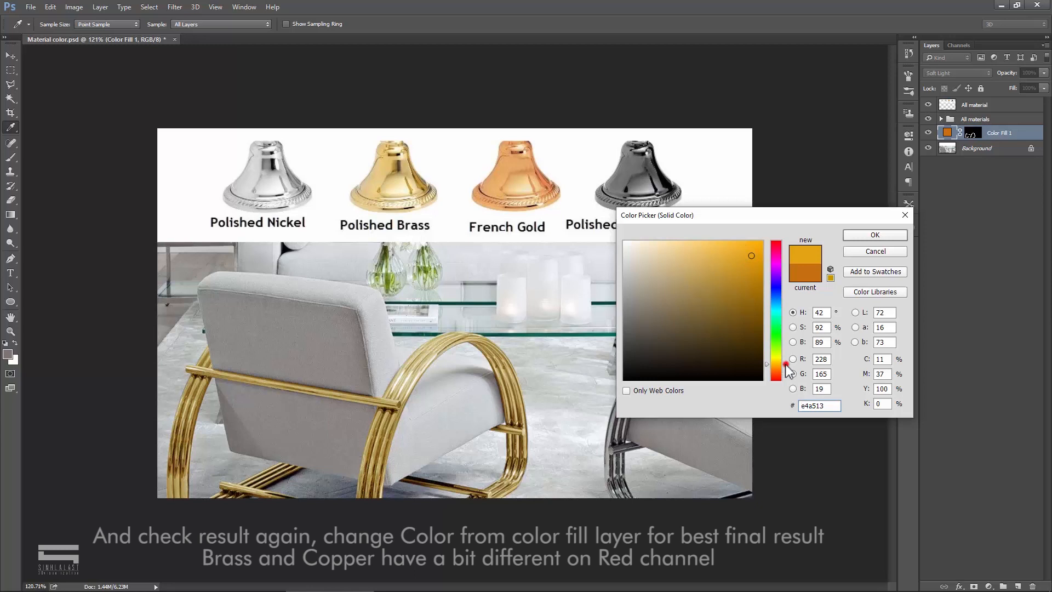
{"action": "left_click", "coordinate": [846, 235]}
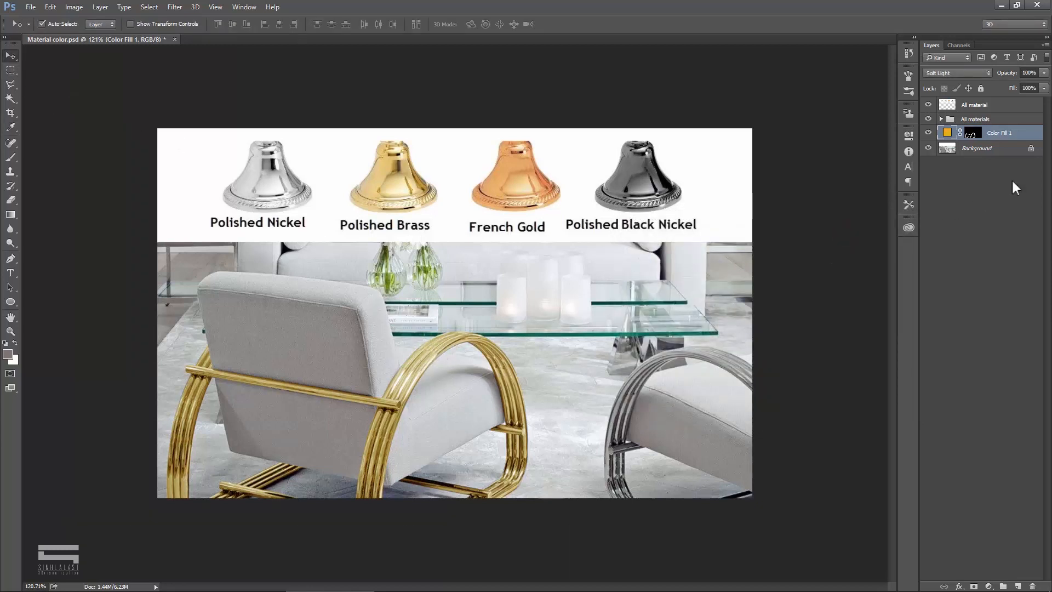
Reload the chair frame selection from the Color Fill 1 mask and add a Black & White adjustment layer above it.
{"action": "left_click", "coordinate": [971, 134]}
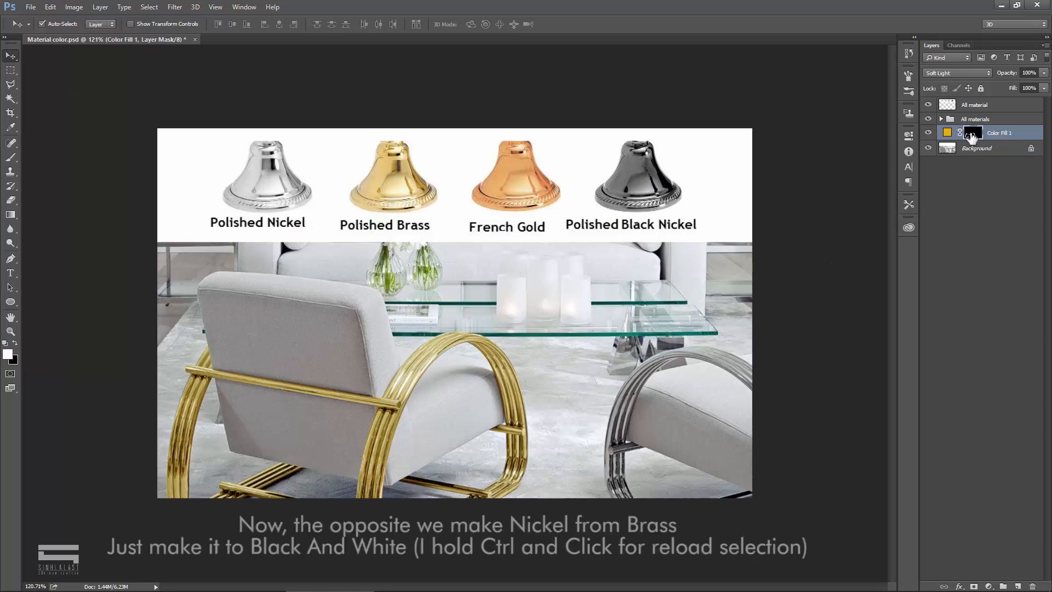
{"action": "left_click", "coordinate": [974, 136], "text": "ctrl"}
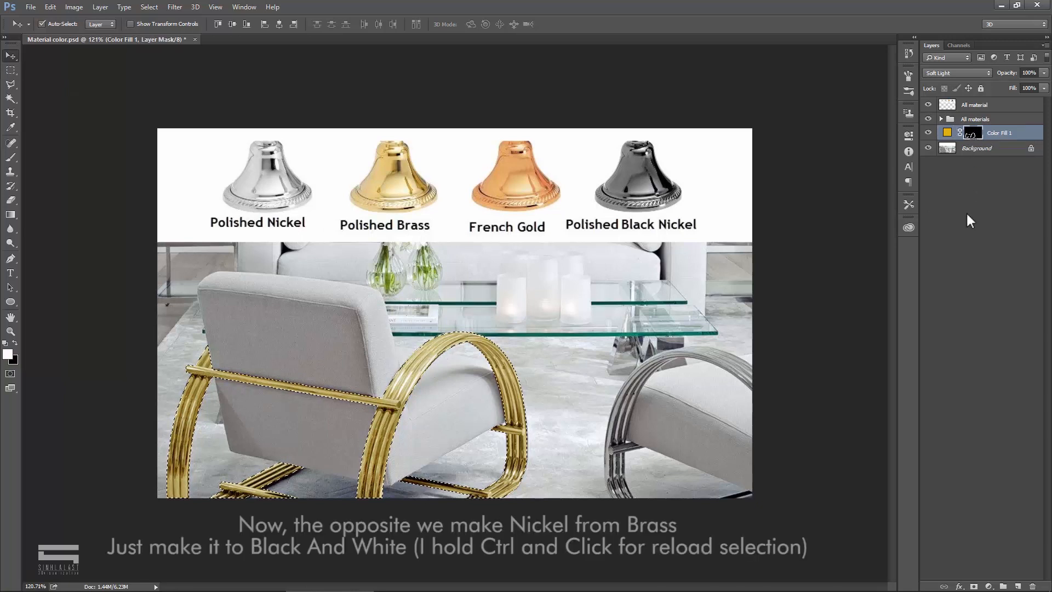
{"action": "left_click", "coordinate": [989, 586]}
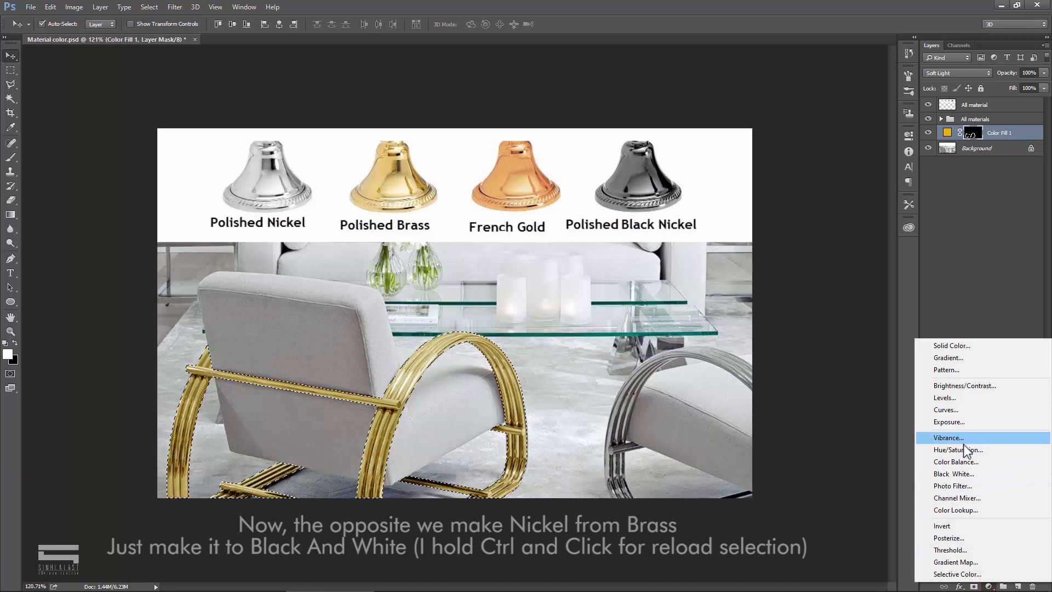
{"action": "left_click", "coordinate": [971, 474]}
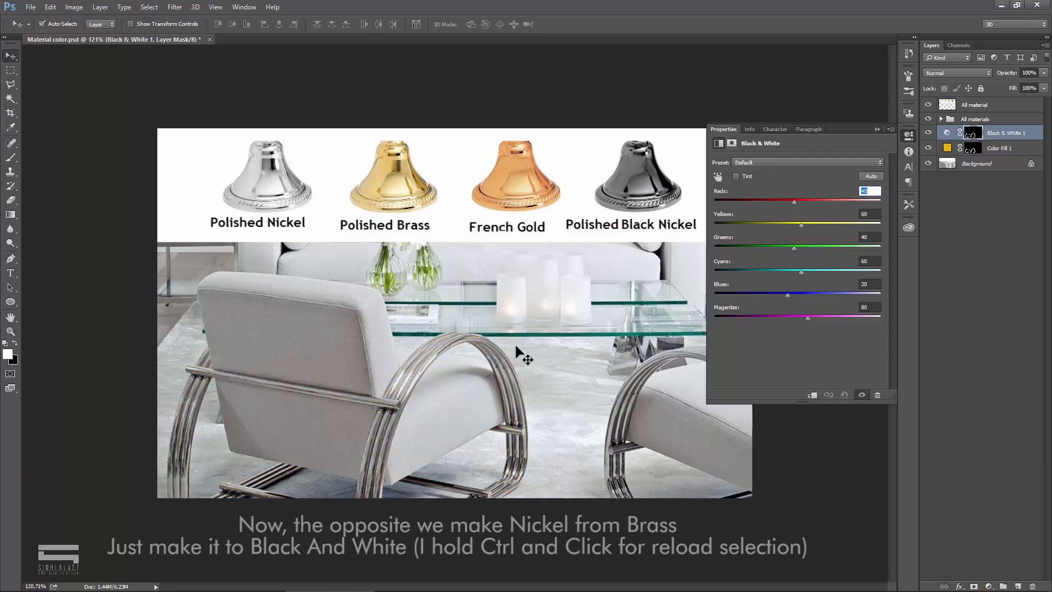
Set the Yellows value of the Black & White adjustment to 44 to match the Polished Nickel bell.
{"action": "scroll", "coordinate": [452, 314], "scroll_direction": "up", "scroll_amount": 2}
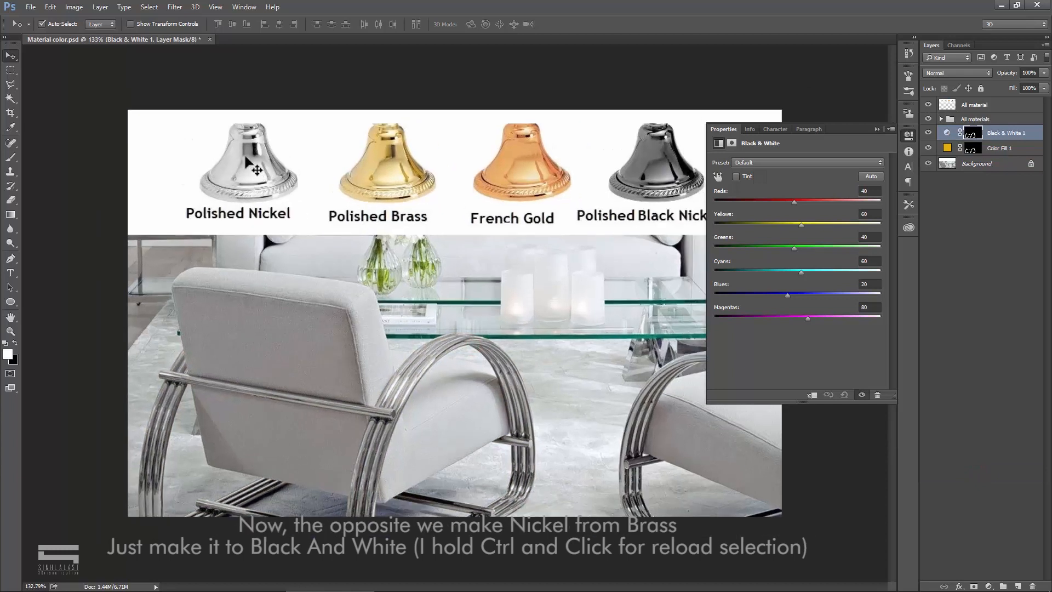
{"action": "scroll", "coordinate": [279, 189], "scroll_direction": "down", "scroll_amount": 2}
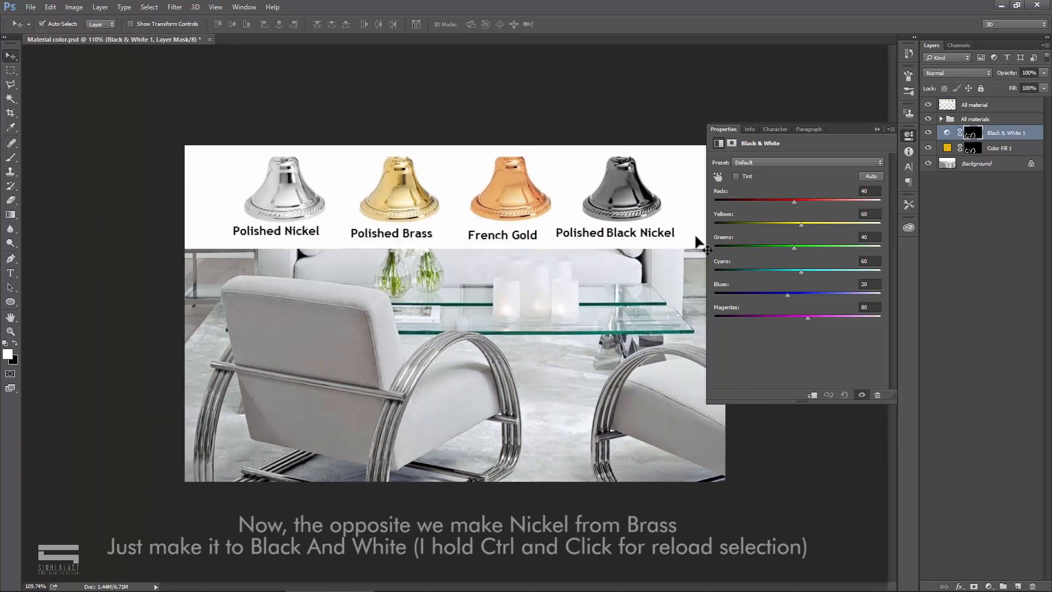
{"action": "mouse_move", "coordinate": [802, 224]}
{"action": "left_mouse_down"}
{"action": "mouse_move", "coordinate": [813, 223]}
{"action": "mouse_move", "coordinate": [753, 224]}
{"action": "mouse_move", "coordinate": [796, 223]}
{"action": "left_mouse_up"}
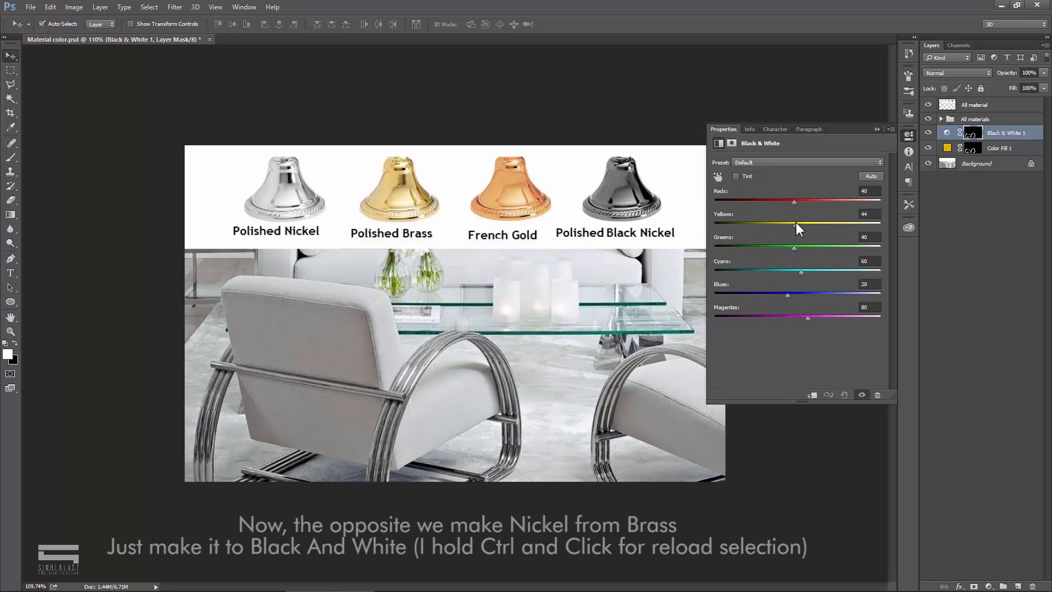
{"action": "left_click", "coordinate": [877, 130]}
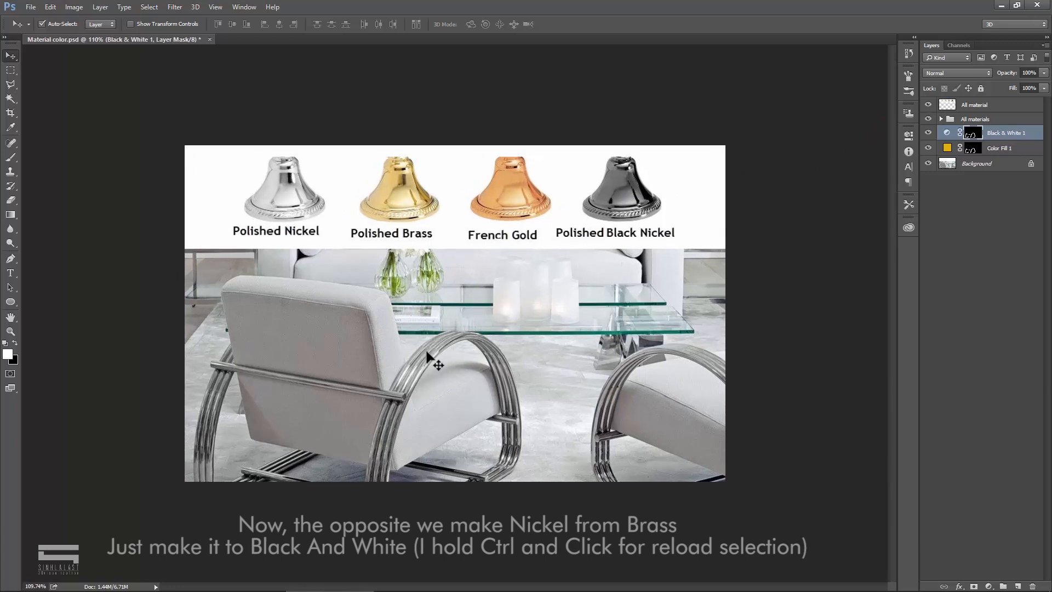
Expand the All materials group and delete the Black & White 1 and Color Fill 1 layers.
{"action": "left_click", "coordinate": [928, 132]}
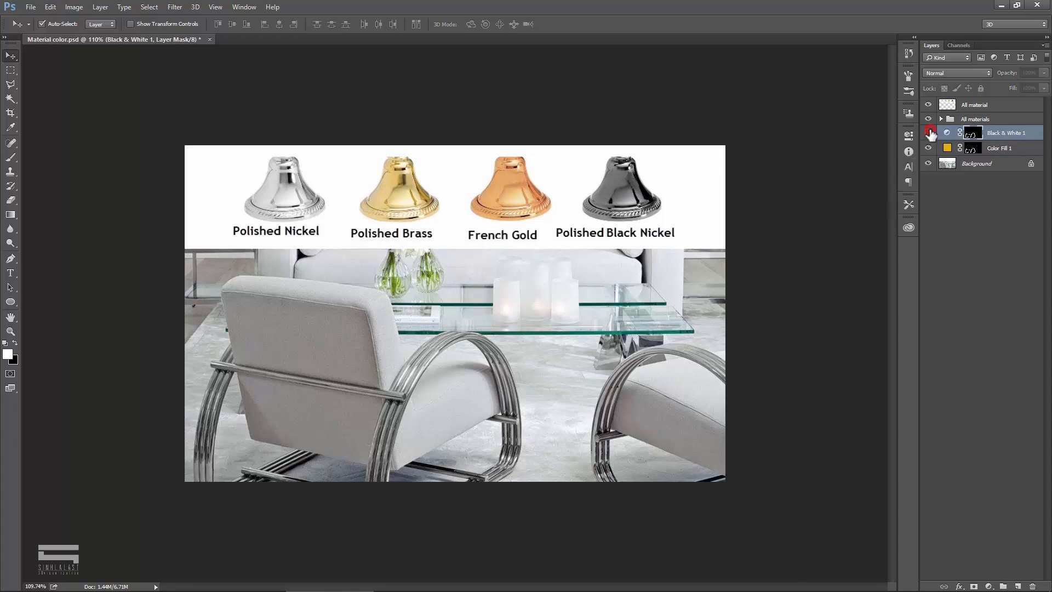
{"action": "left_click", "coordinate": [929, 148]}
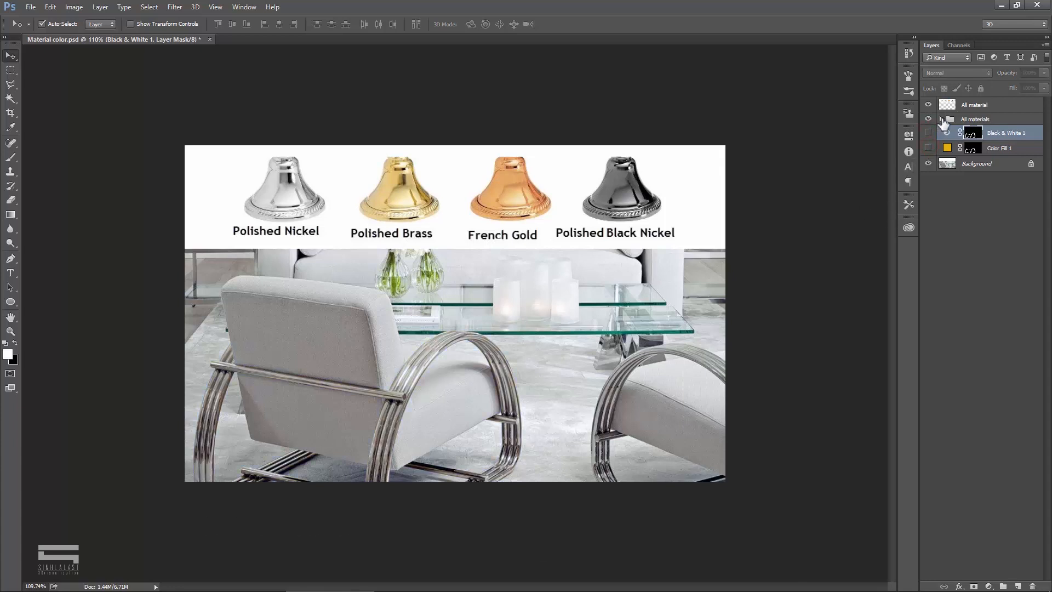
{"action": "left_click", "coordinate": [941, 119]}
{"action": "left_click", "coordinate": [1012, 137]}
{"action": "left_click", "coordinate": [994, 194]}
{"action": "left_click", "coordinate": [1002, 208], "text": "shift"}
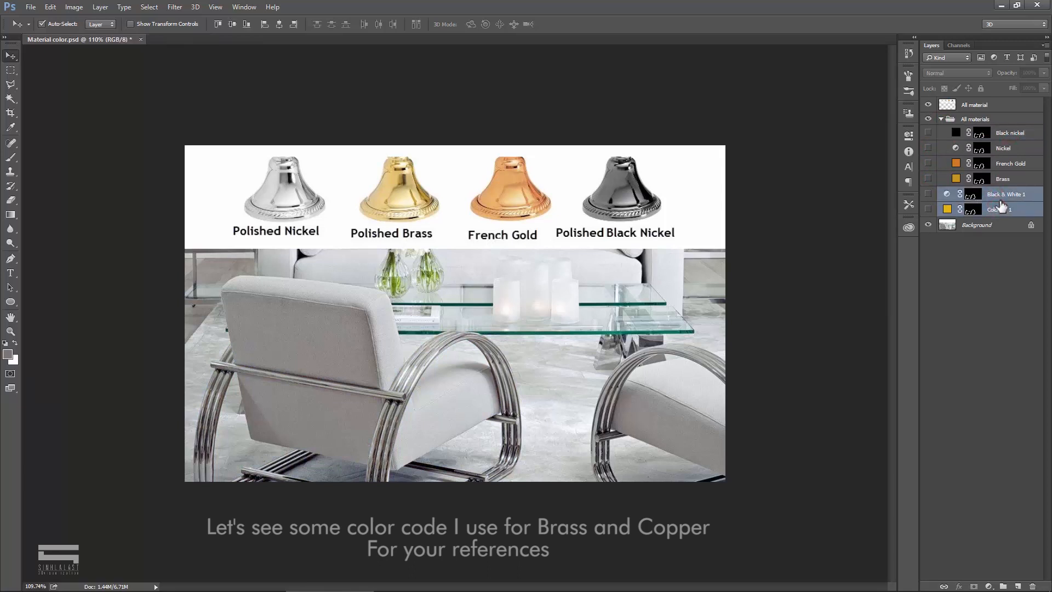
{"action": "key", "text": "Delete"}
Check the fill colour codes of the Brass and French Gold layers in the All materials group.
{"action": "left_click", "coordinate": [1003, 182]}
{"action": "left_click", "coordinate": [1014, 165]}
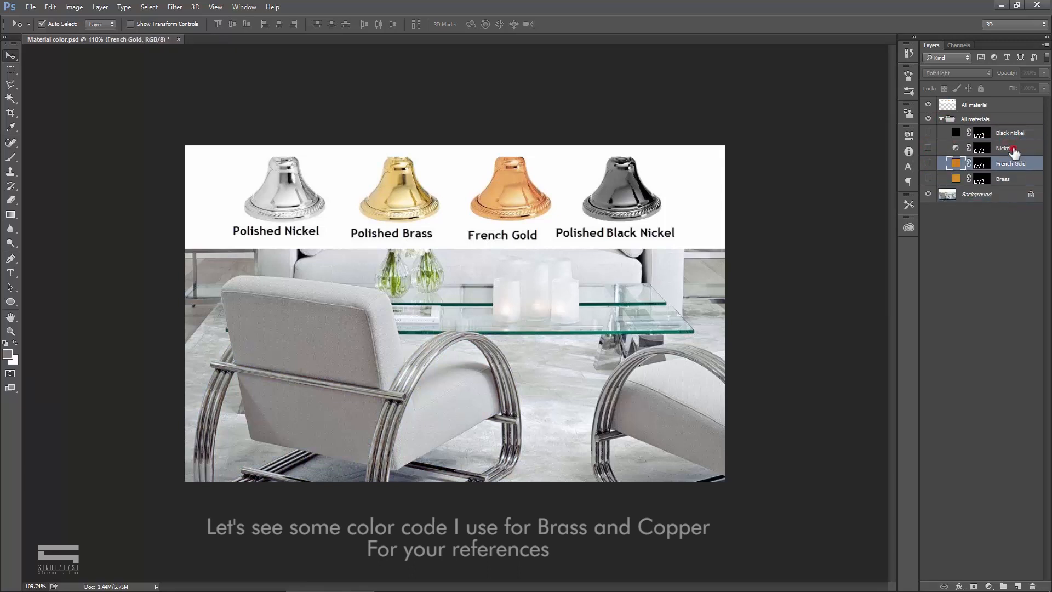
{"action": "double_click", "coordinate": [956, 178]}
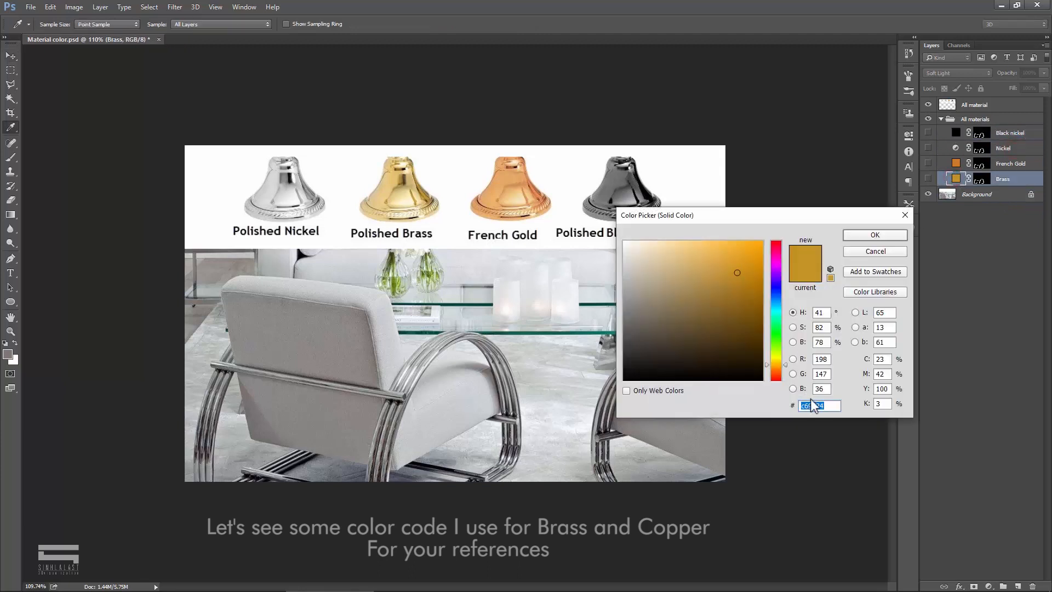
{"action": "left_click_drag", "start_coordinate": [828, 406], "coordinate": [795, 407]}
{"action": "left_click", "coordinate": [876, 234]}
{"action": "double_click", "coordinate": [957, 163]}
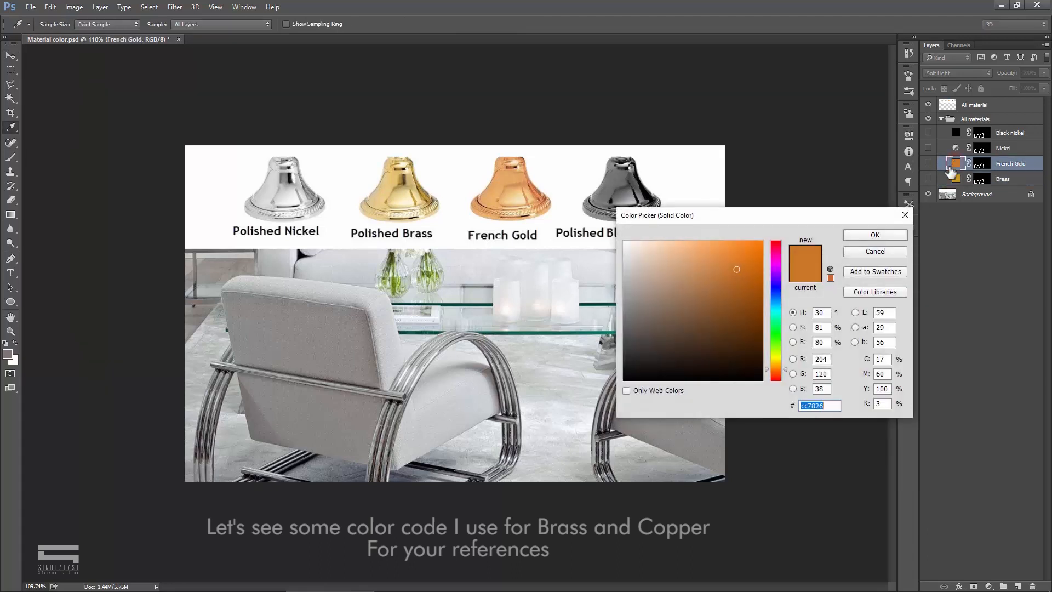
{"action": "left_click", "coordinate": [874, 251]}
Preview the Brass and French Gold layers one at a time on the chair frame and review the French Gold colour code.
{"action": "left_click", "coordinate": [928, 178]}
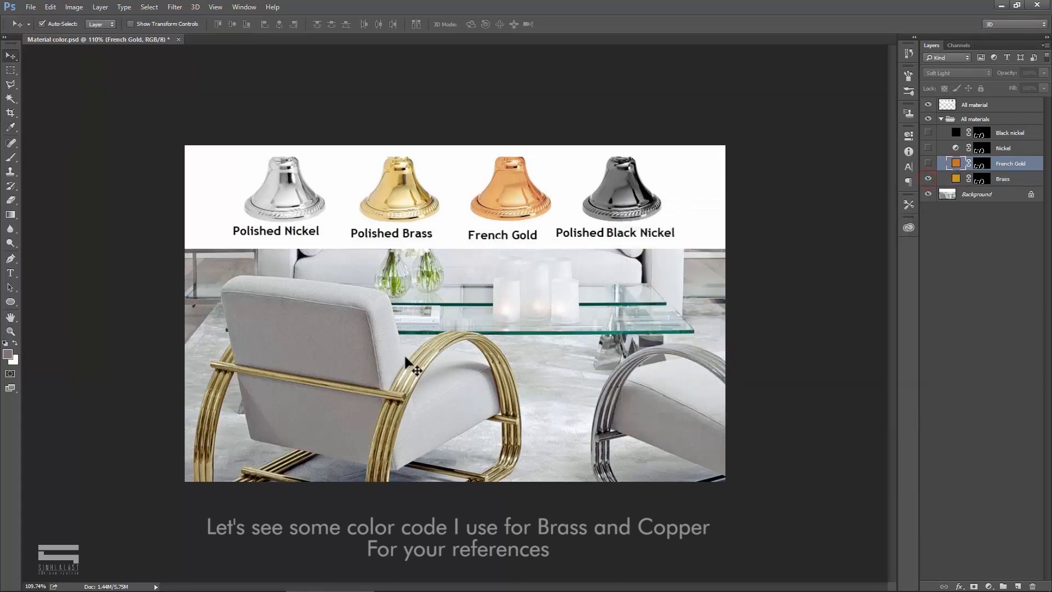
{"action": "left_click", "coordinate": [927, 178]}
{"action": "left_click", "coordinate": [928, 163]}
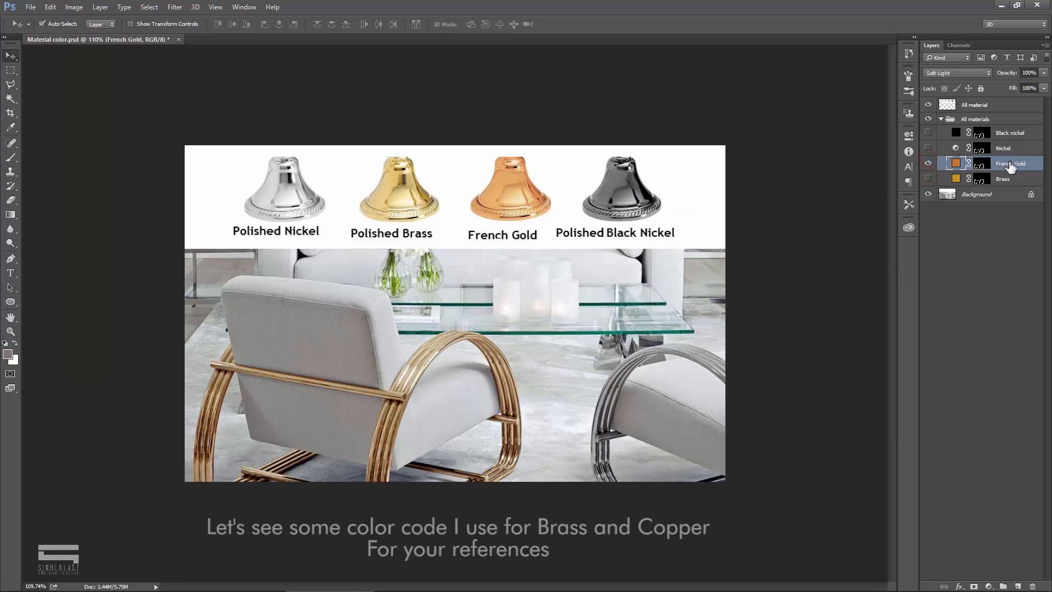
{"action": "double_click", "coordinate": [956, 162]}
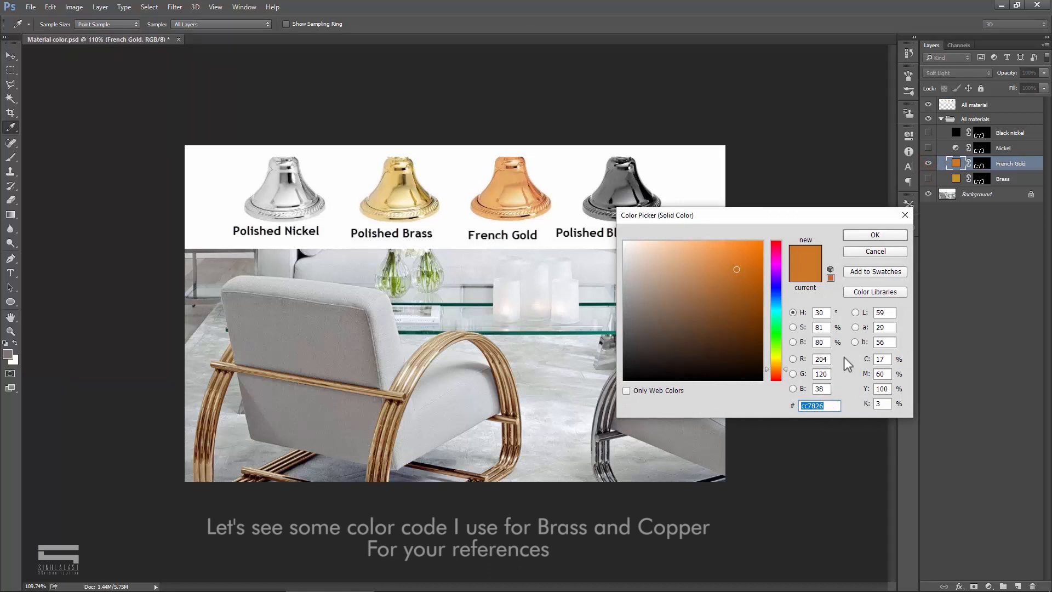
{"action": "left_click", "coordinate": [875, 235]}
{"action": "left_click", "coordinate": [929, 162]}
{"action": "left_click", "coordinate": [929, 163]}
Preview the Nickel layer over French Gold, inspect its Black & White settings, and hide both layers.
{"action": "left_click", "coordinate": [928, 147]}
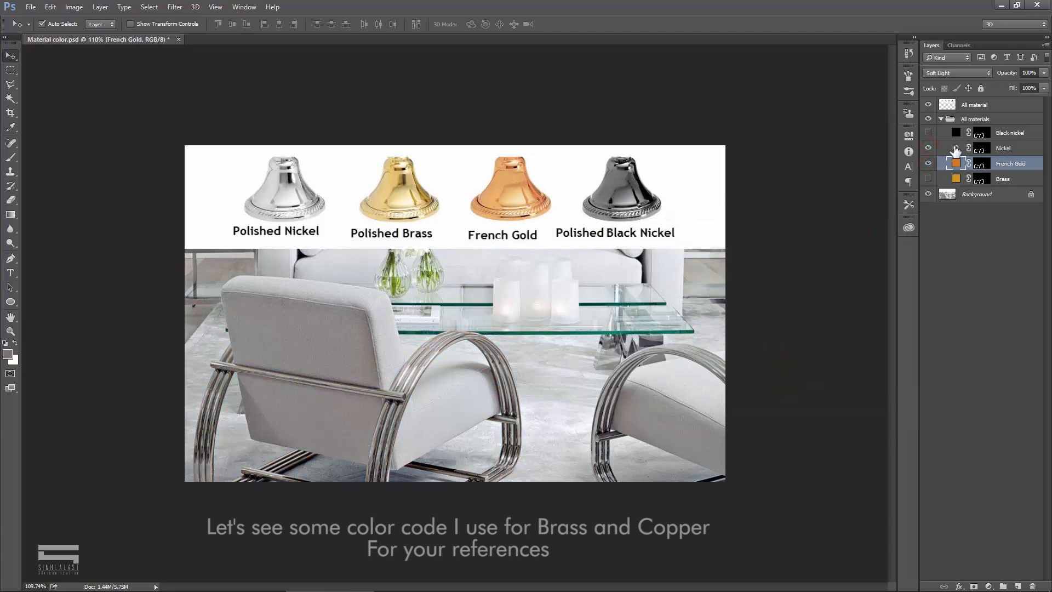
{"action": "double_click", "coordinate": [955, 148]}
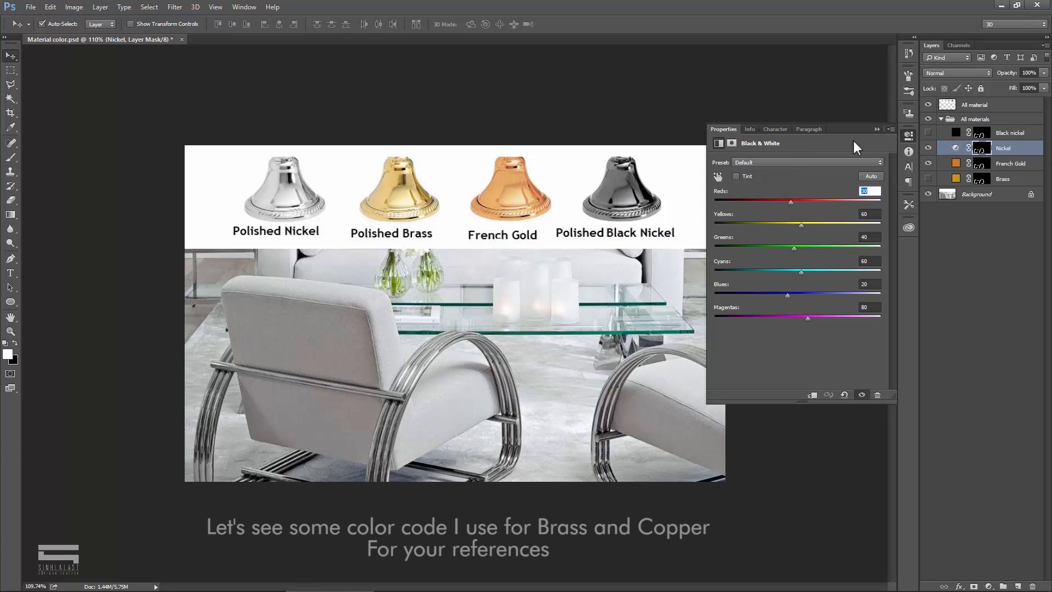
{"action": "left_click", "coordinate": [877, 130]}
{"action": "left_click", "coordinate": [929, 148]}
{"action": "left_click", "coordinate": [930, 162]}
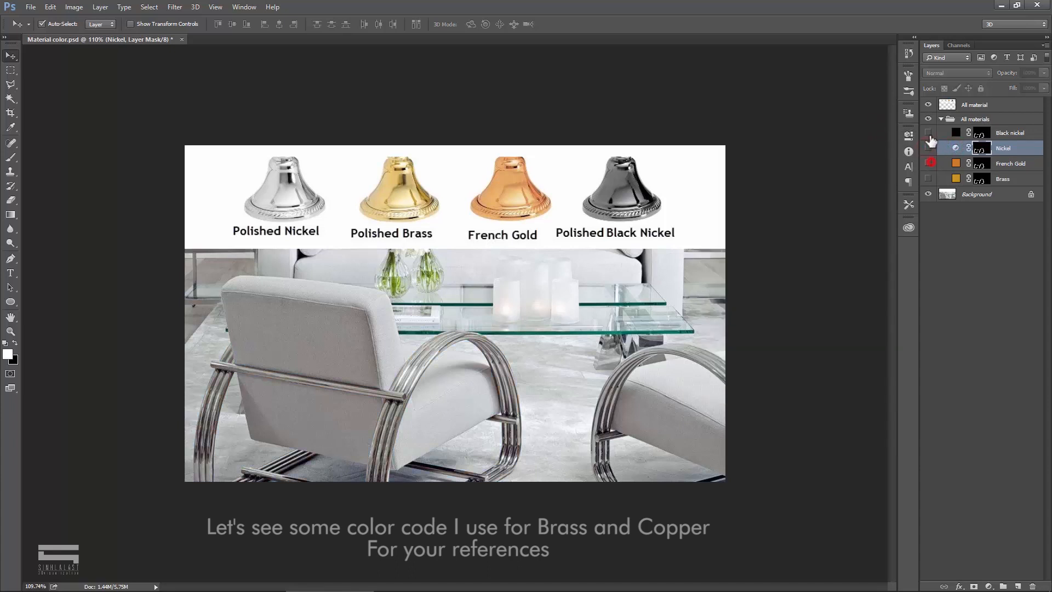
Show the Black nickel layer on the chair frame and check its fill colour code.
{"action": "left_click", "coordinate": [929, 132]}
{"action": "left_click", "coordinate": [958, 134]}
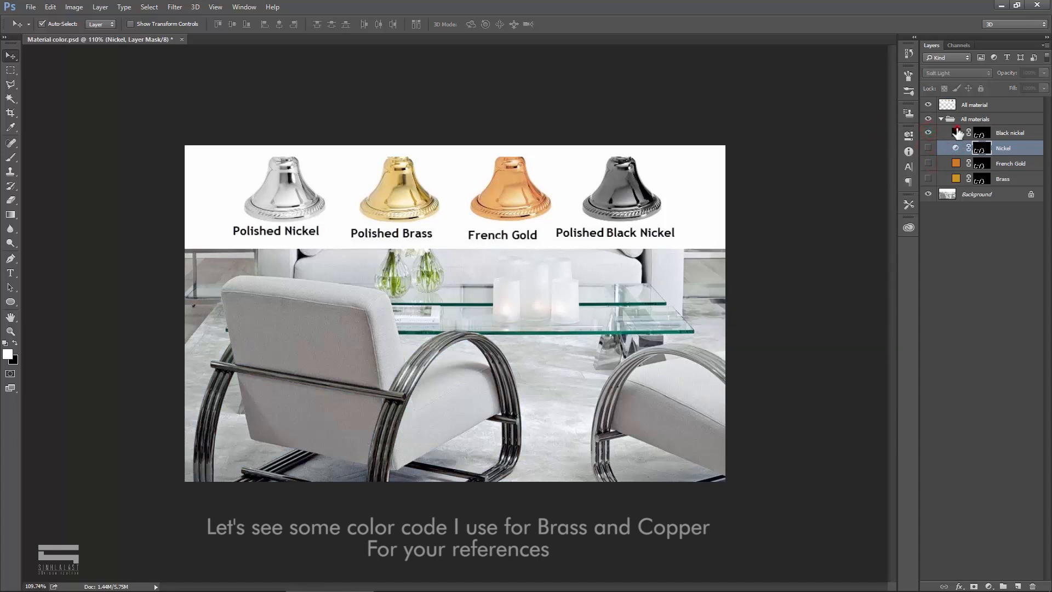
{"action": "double_click", "coordinate": [958, 133]}
{"action": "left_click", "coordinate": [831, 405]}
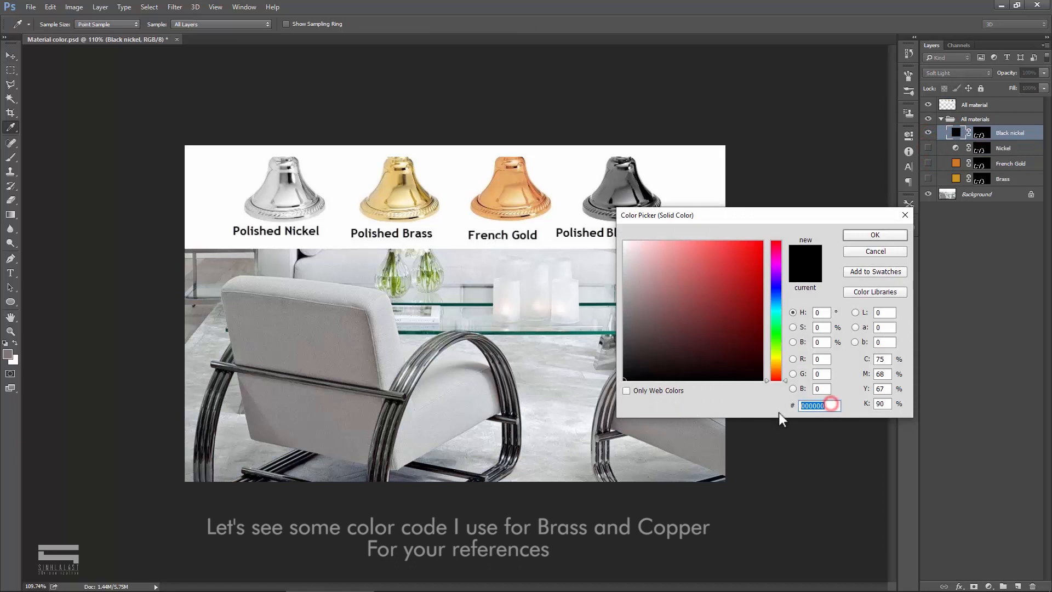
{"action": "left_click", "coordinate": [875, 234]}
Keep the Black nickel layer's blend mode at Soft Light and collapse the All materials group.
{"action": "left_click", "coordinate": [938, 73]}
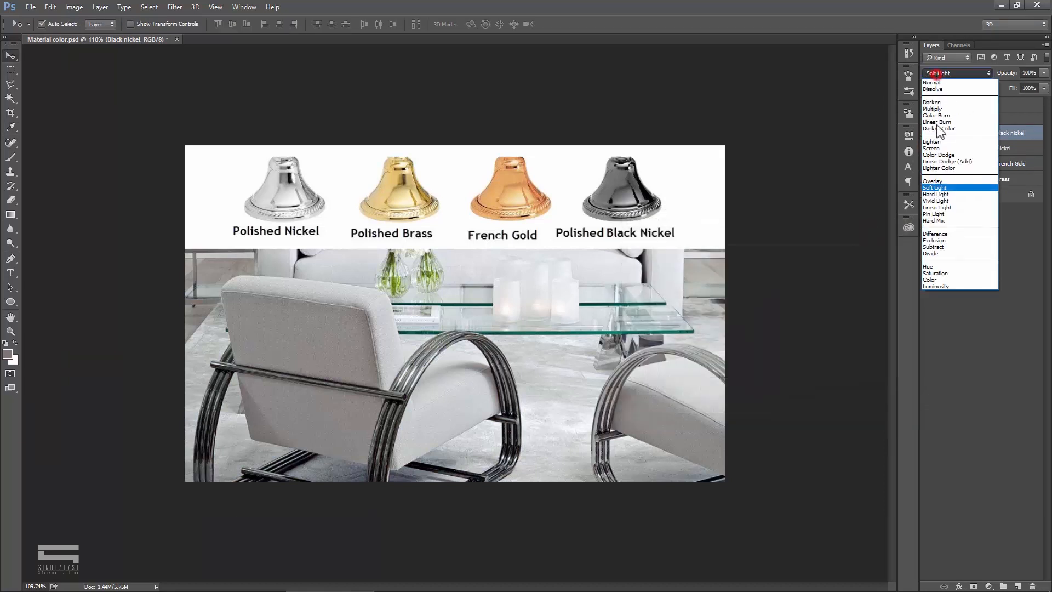
{"action": "left_click", "coordinate": [973, 187]}
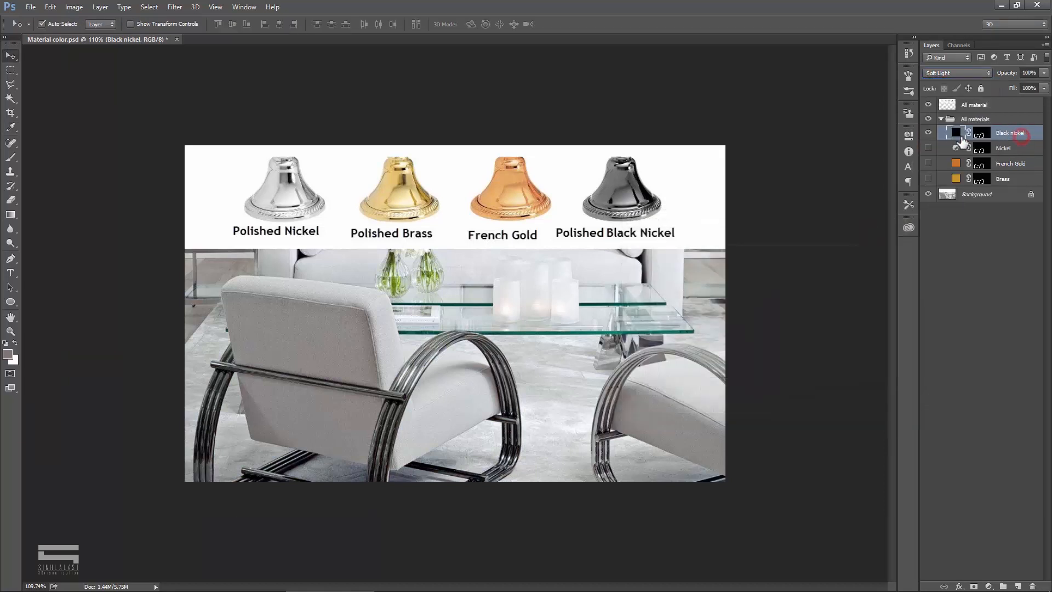
{"action": "left_click", "coordinate": [941, 120]}
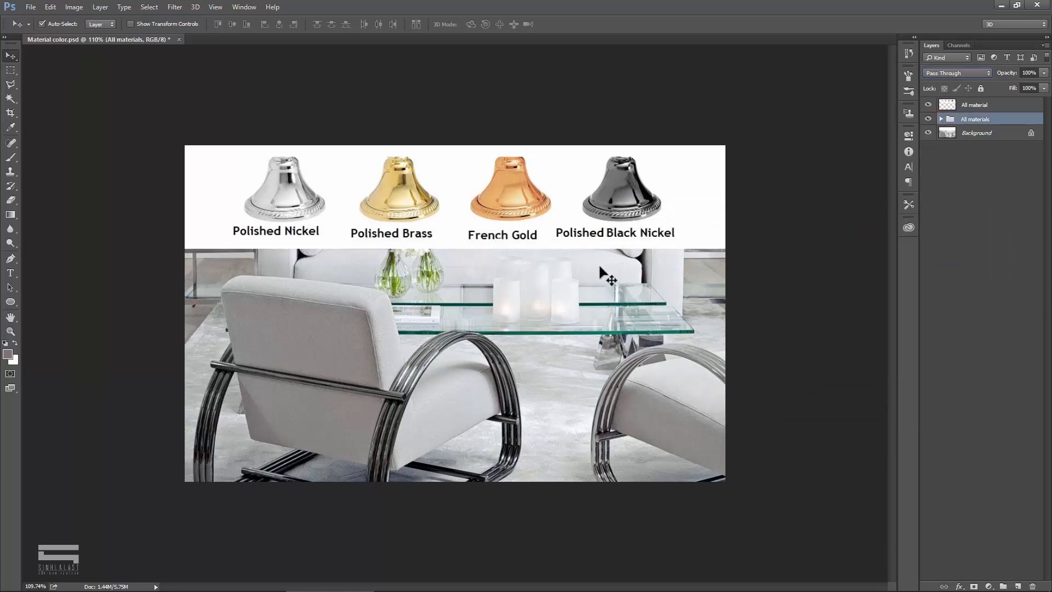